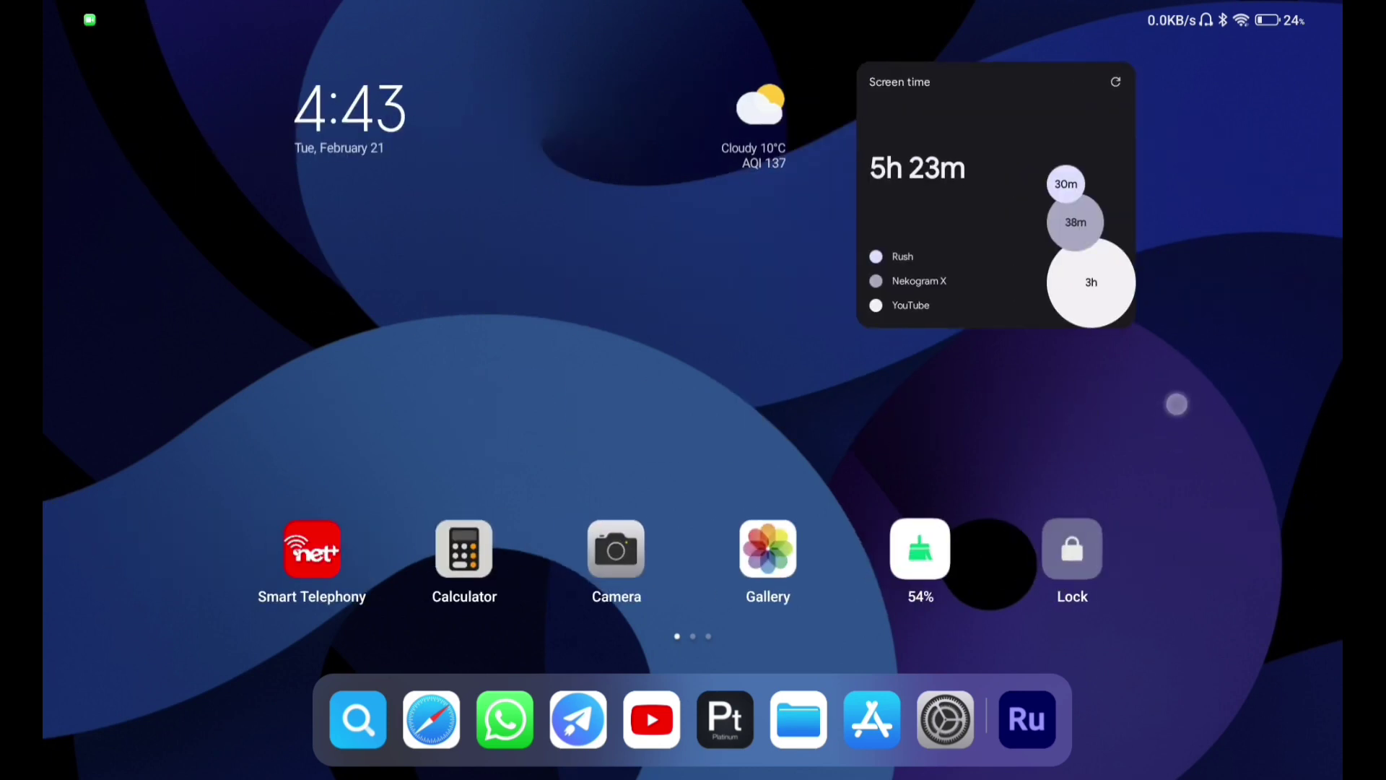
Step: Launch the Settings app from the tablet's dock
left_click(945, 720)
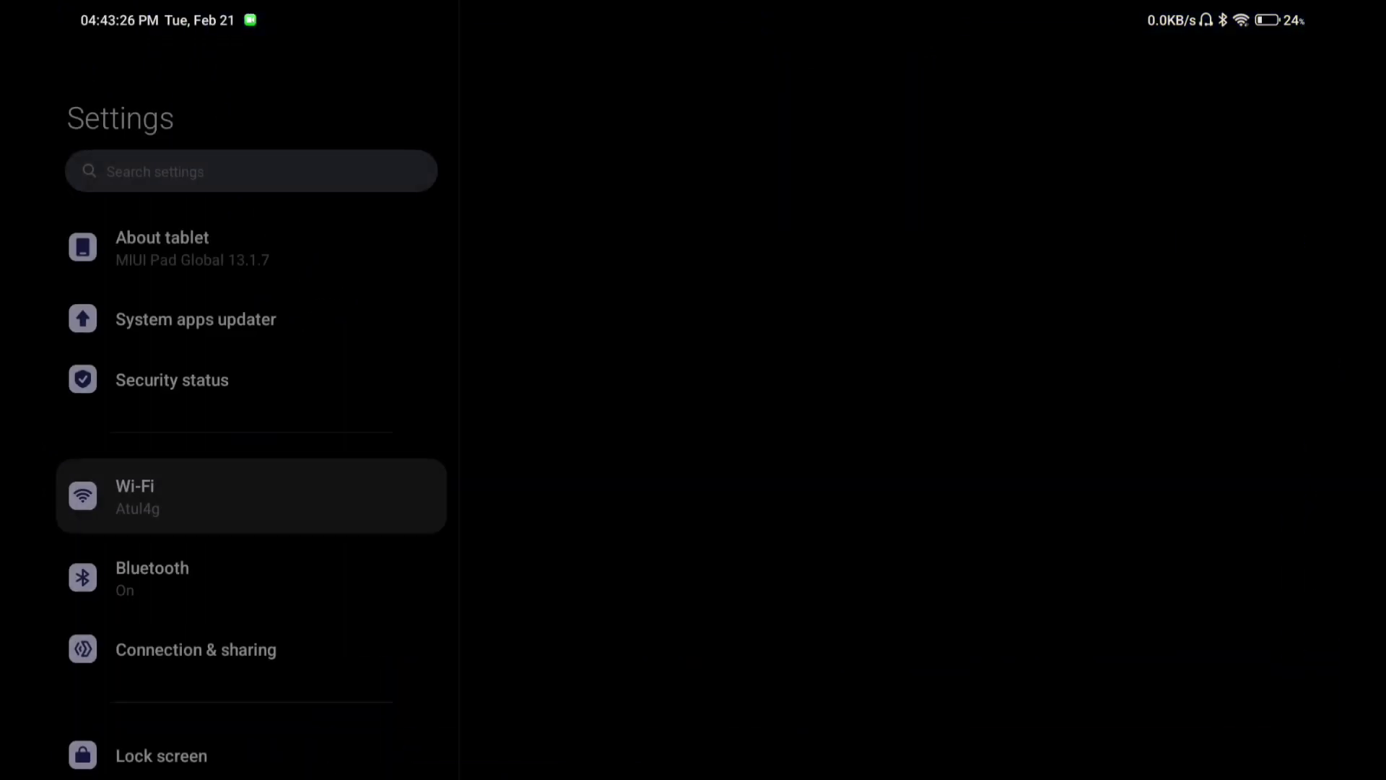
Step: Check MIUI Pad 13.1.7 under About tablet, decline auto-install, and confirm no updates are available
left_click(251, 247)
left_click_drag(650, 394, 650, 259)
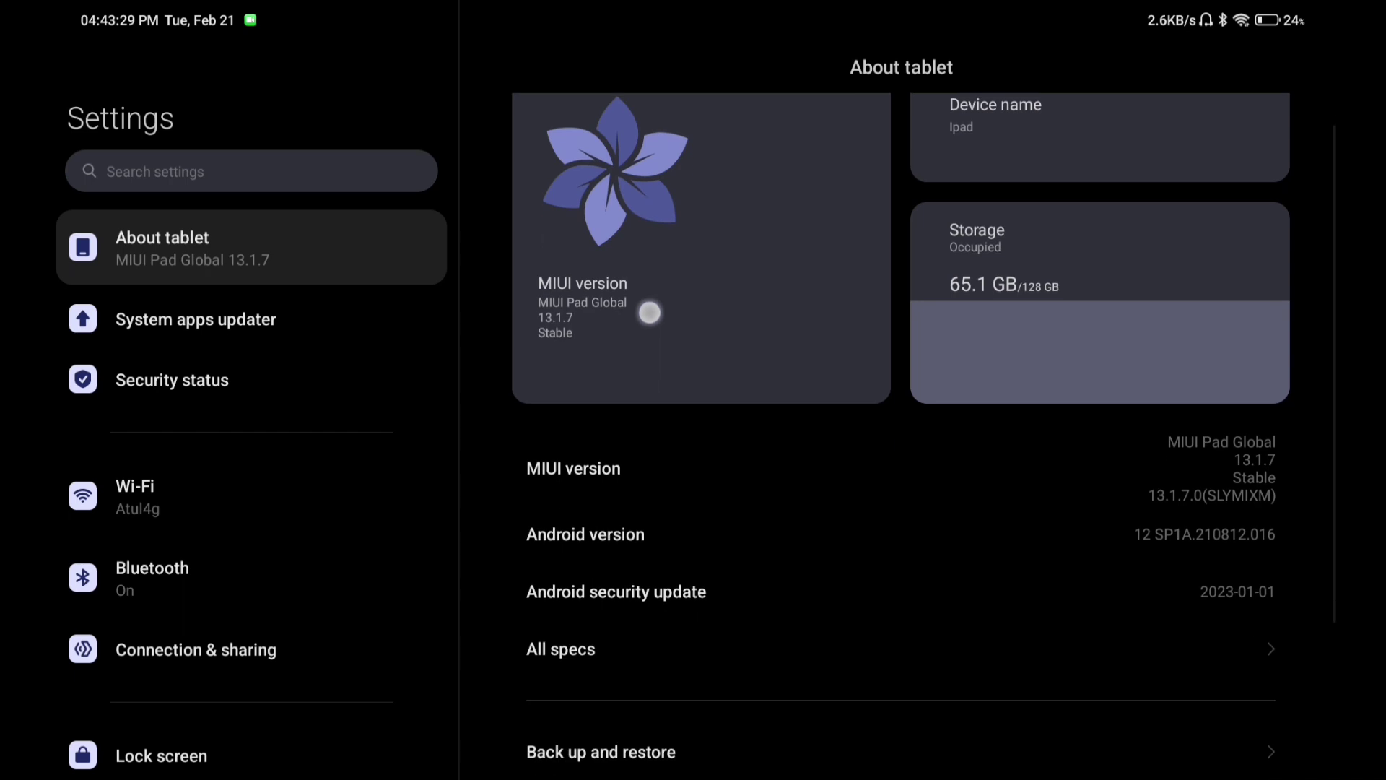
left_click_drag(631, 357, 631, 350)
left_click(631, 351)
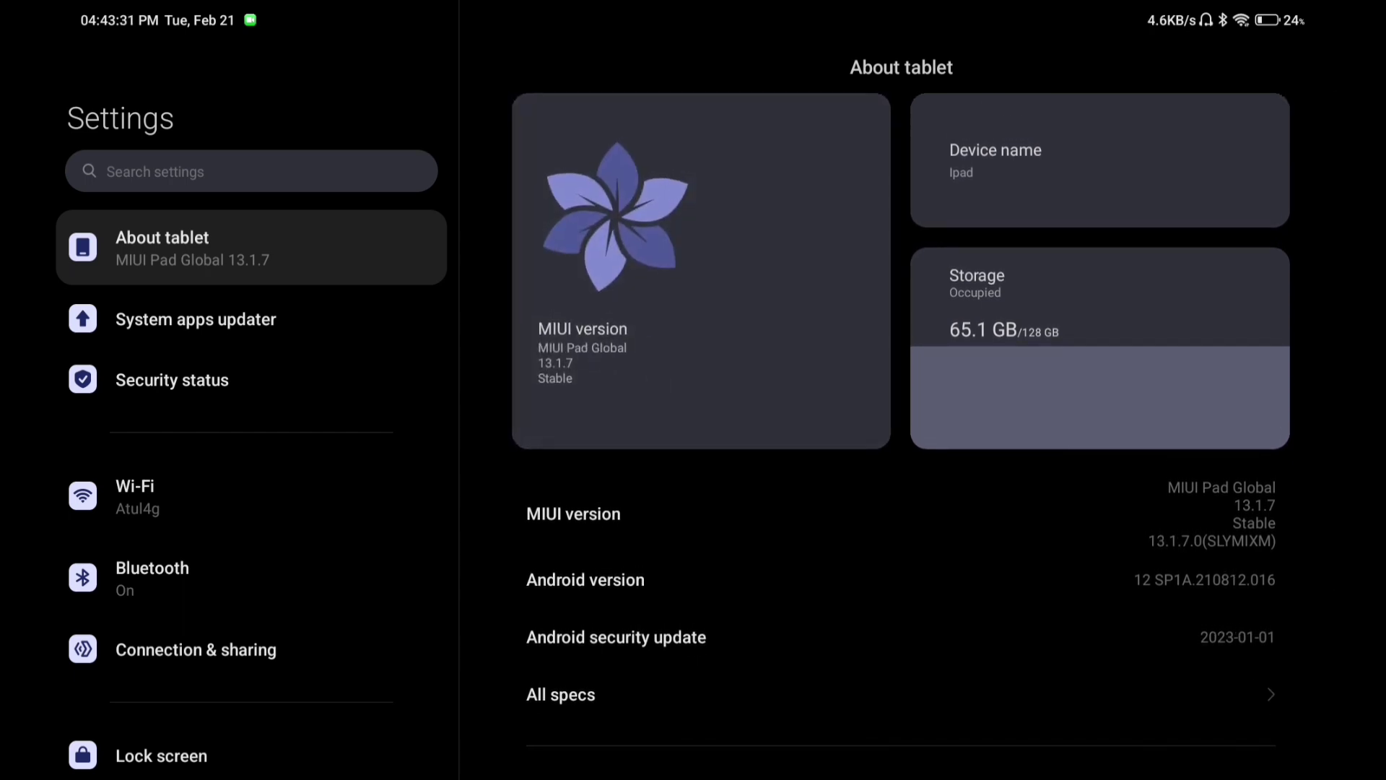
left_click(618, 451)
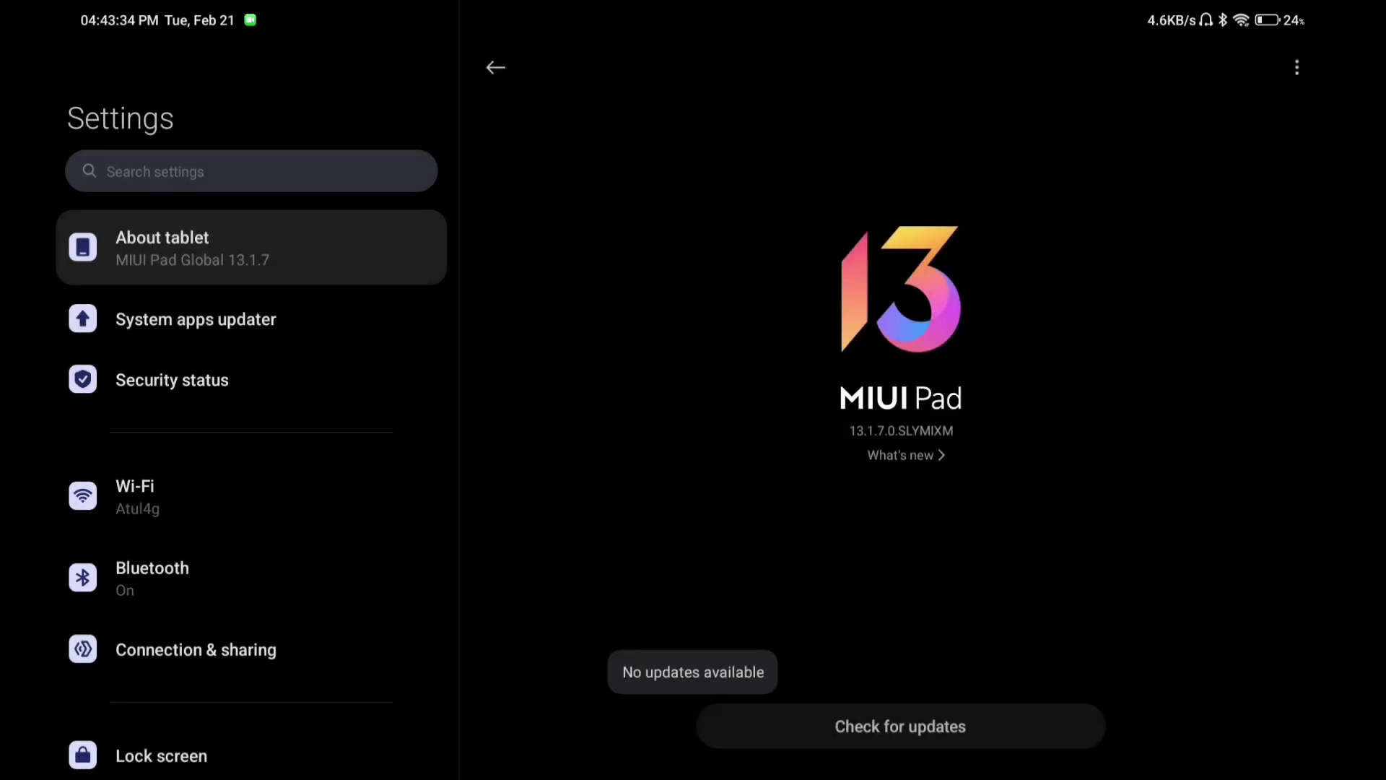
left_click_drag(918, 522, 928, 457)
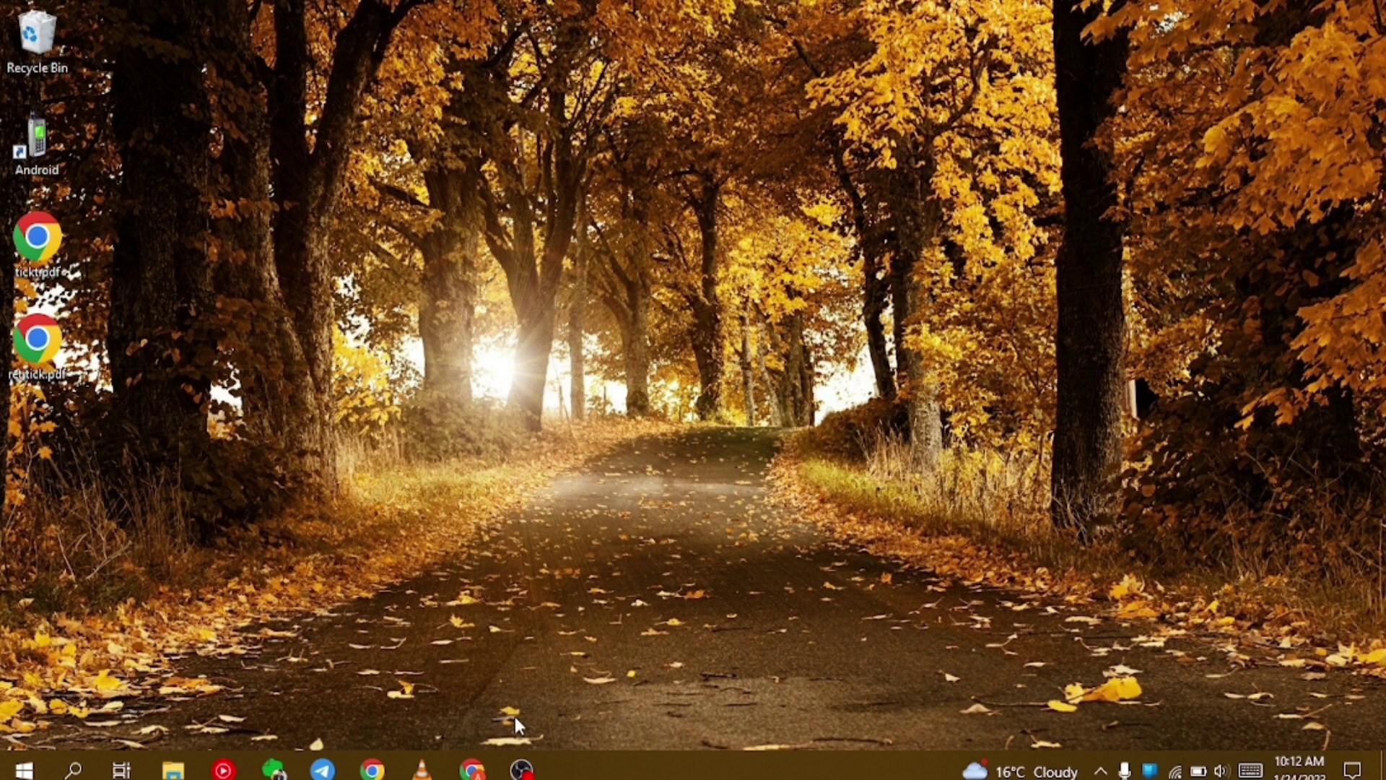
Step: Bring Chrome back and open the Xiaomi Flash Tool 20220507 download page
left_click(473, 770)
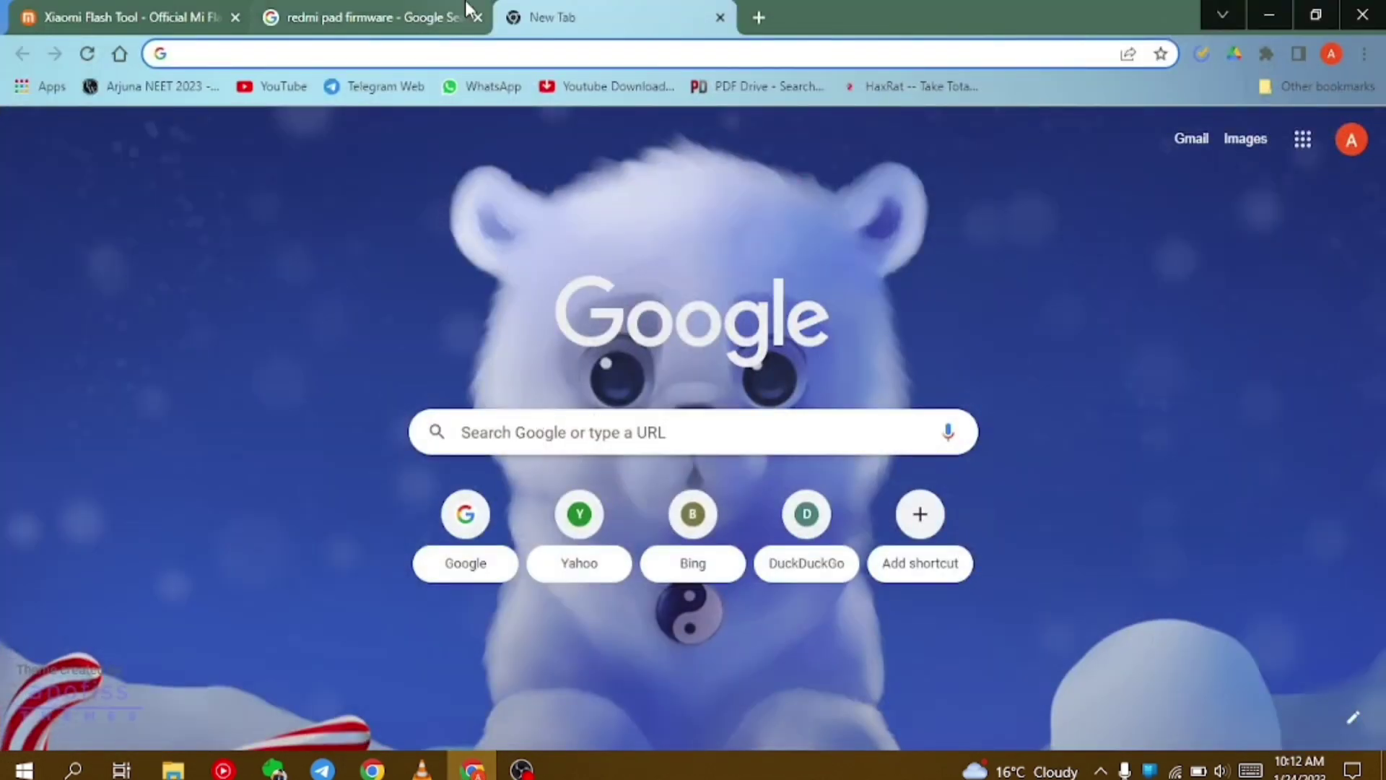
left_click(123, 20)
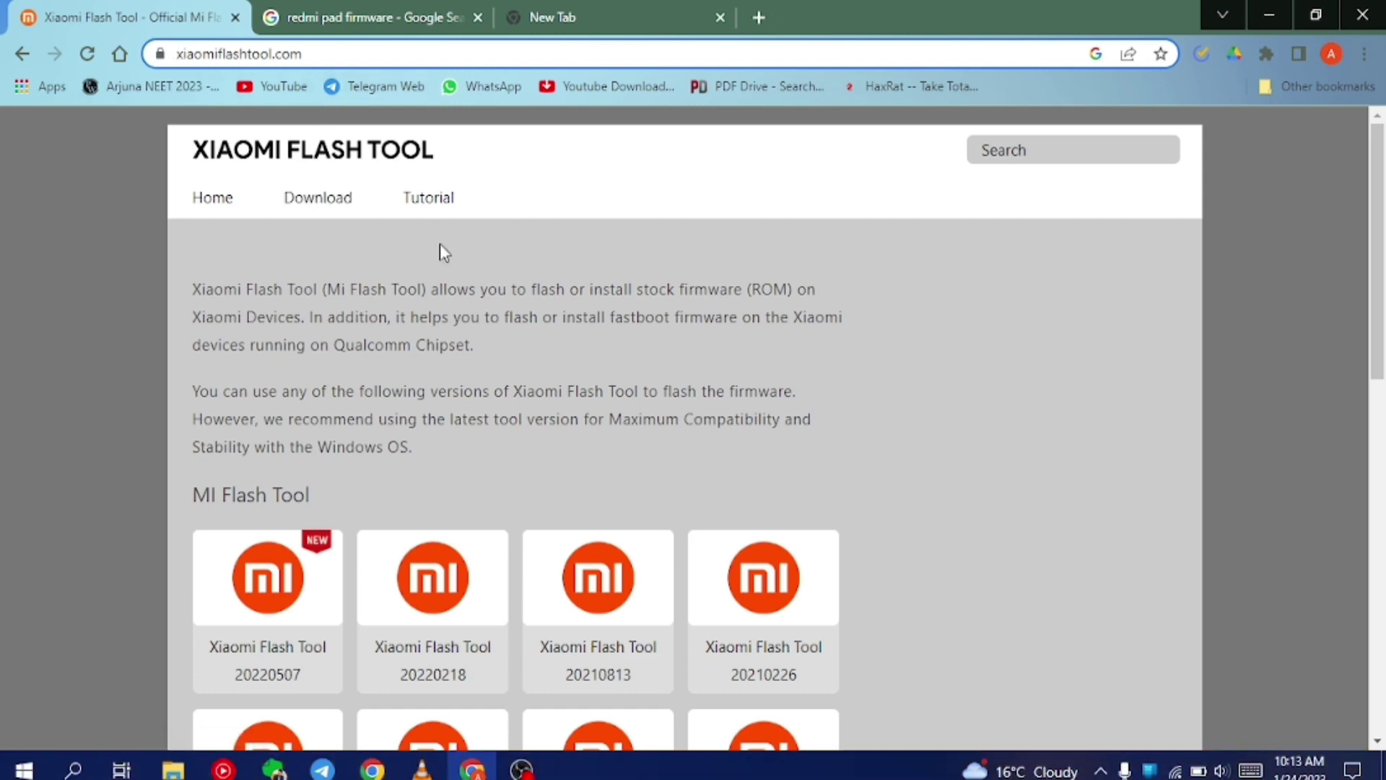
scroll(440, 267, "down", 4)
scroll(439, 267, "down", 1)
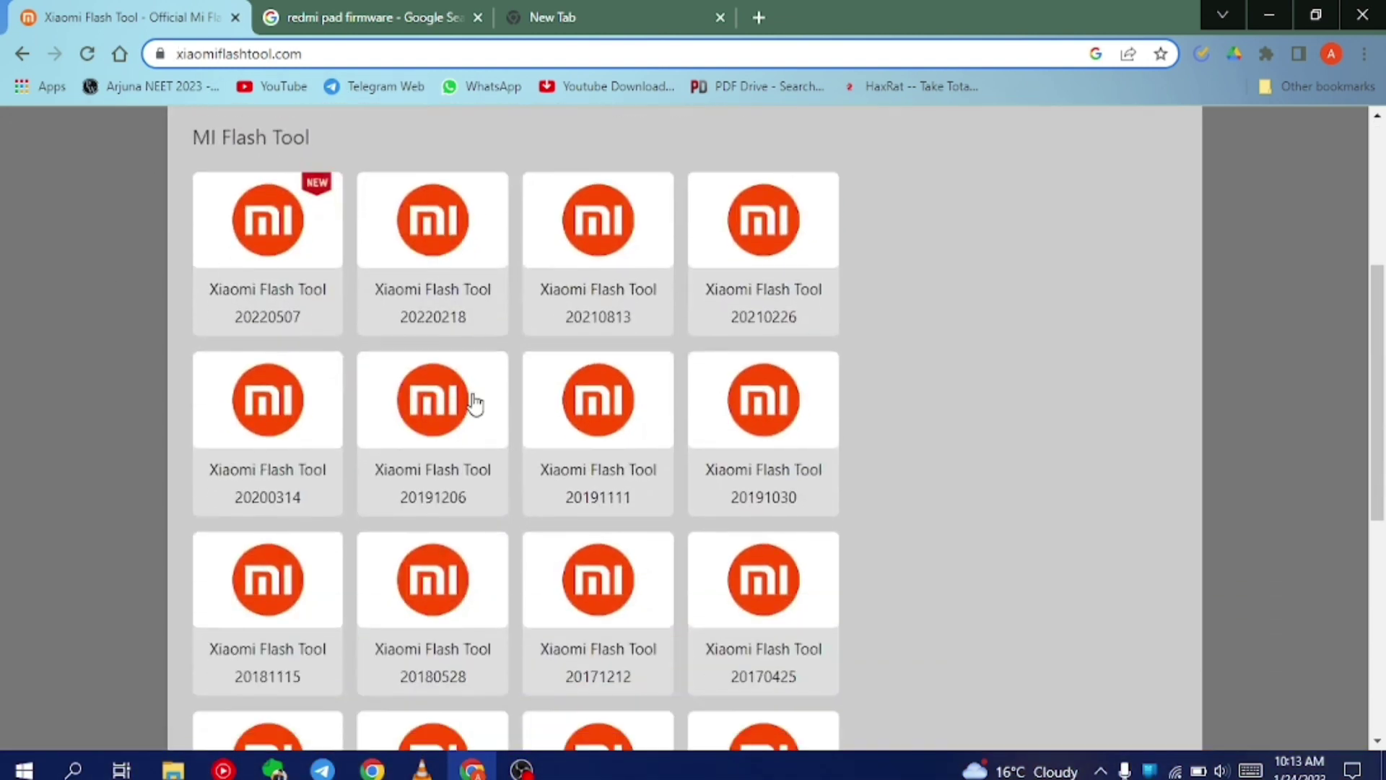
left_click(280, 224)
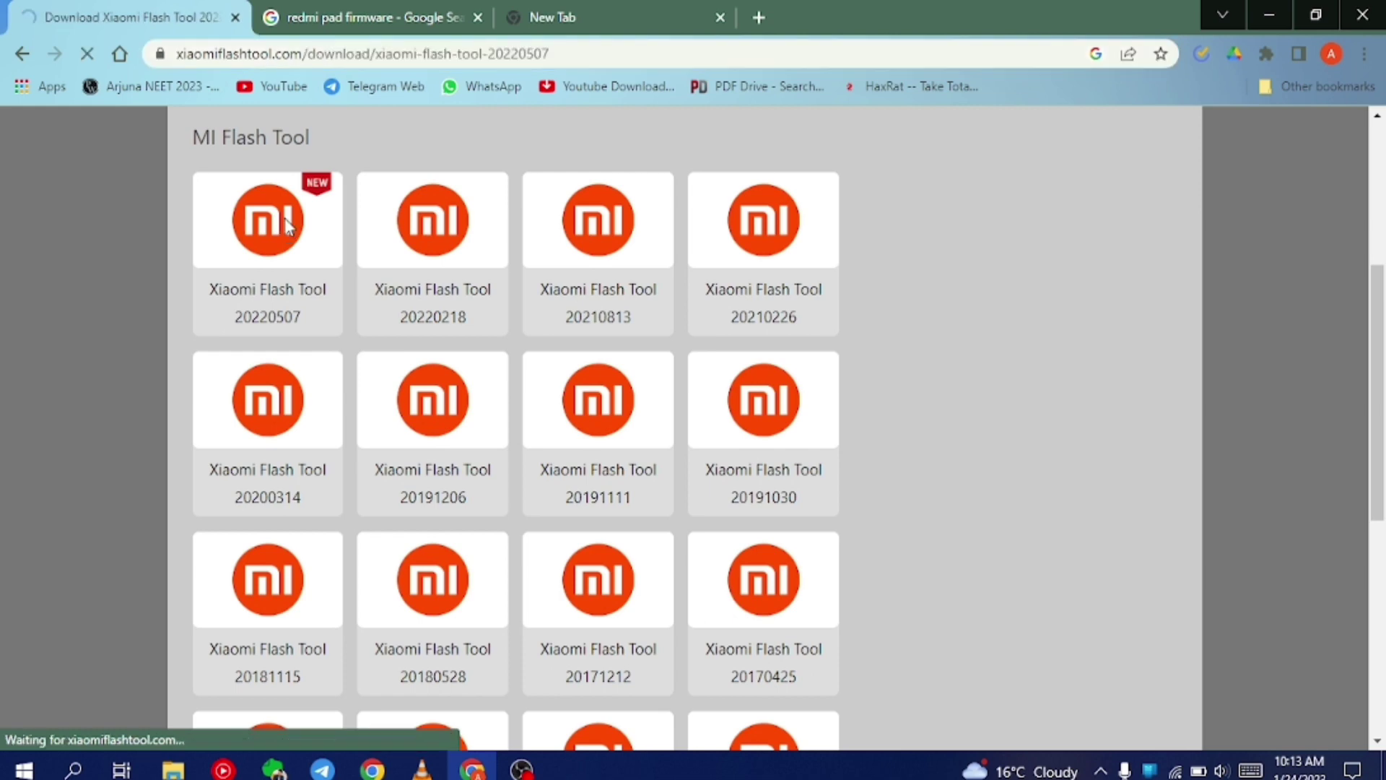
Step: Open the Mirror 1 (Mediafire) page for MiFlash20220507.zip, then close the Mediafire and flash-tool tabs
scroll(508, 452, "down", 10)
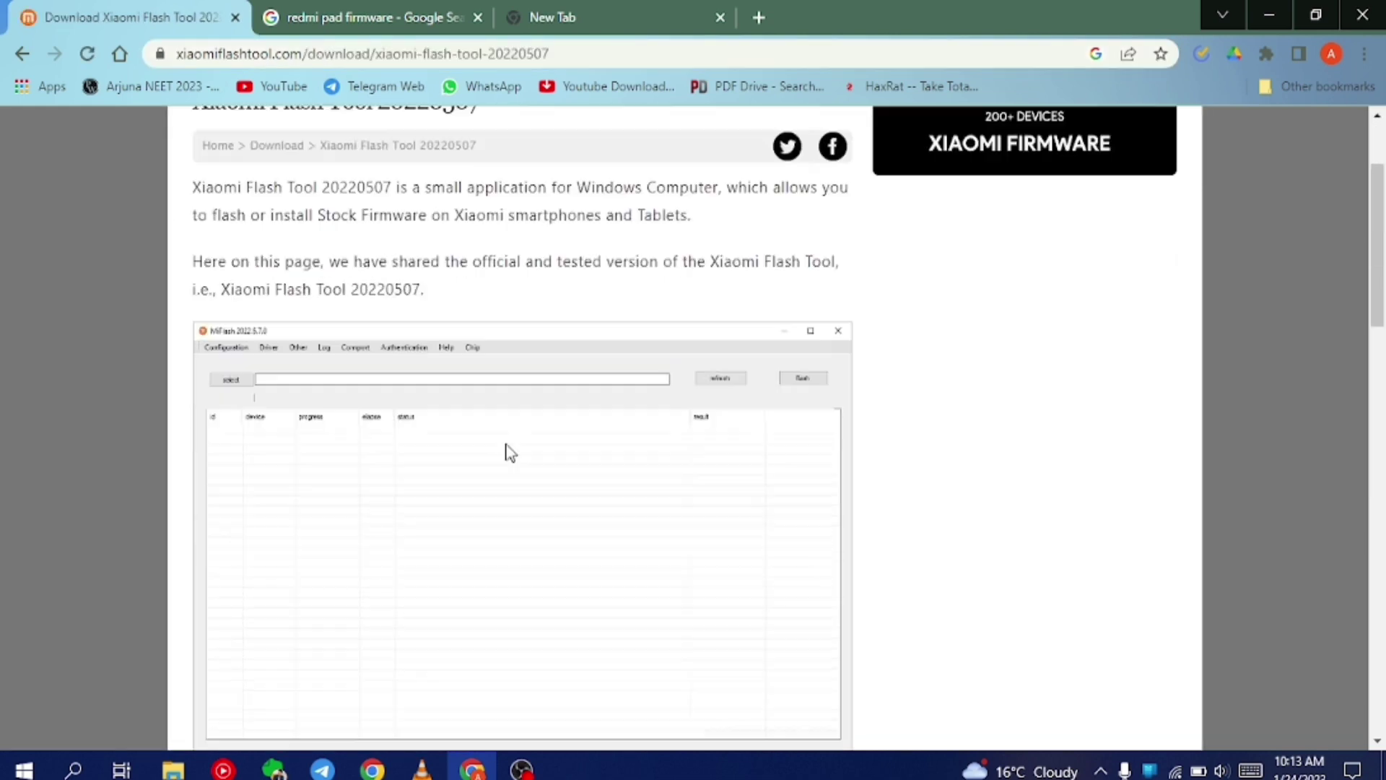
scroll(509, 453, "down", 1)
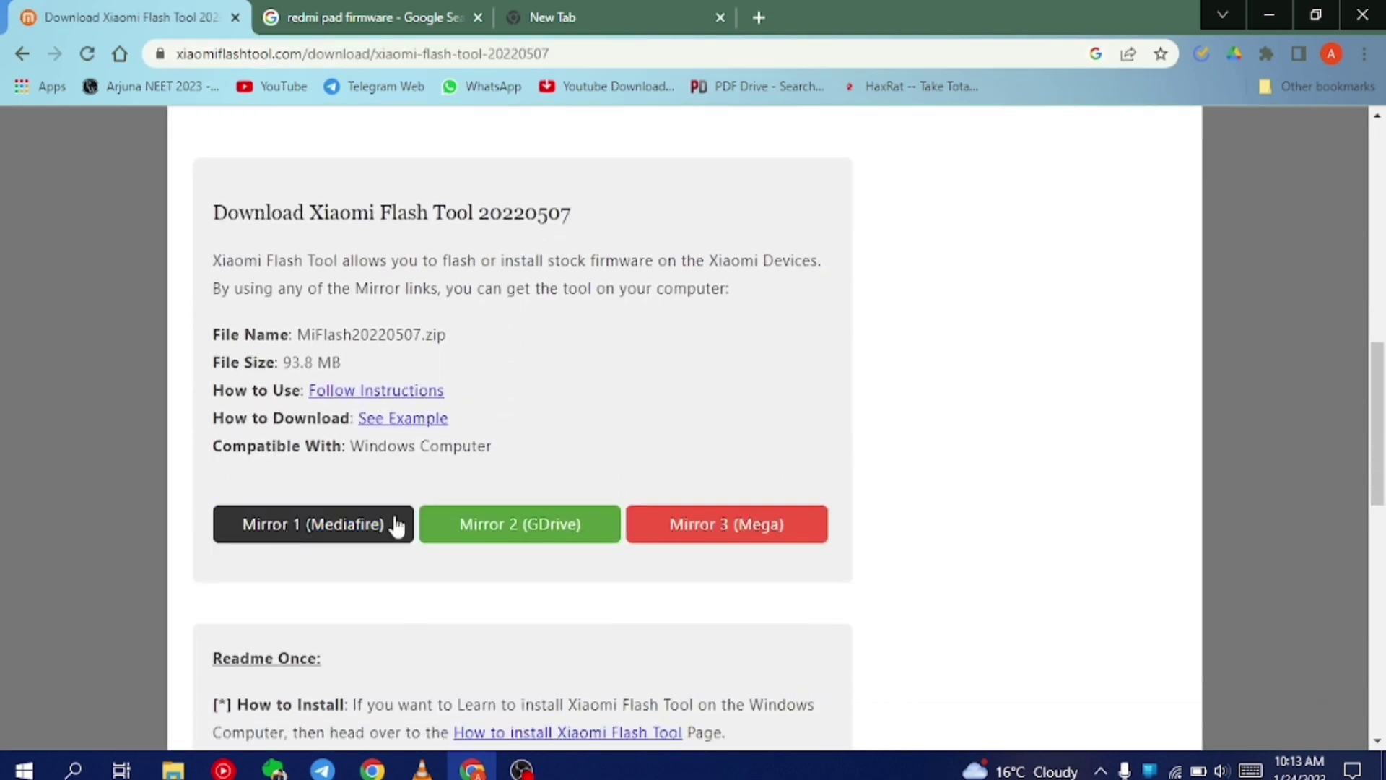
left_click(299, 535)
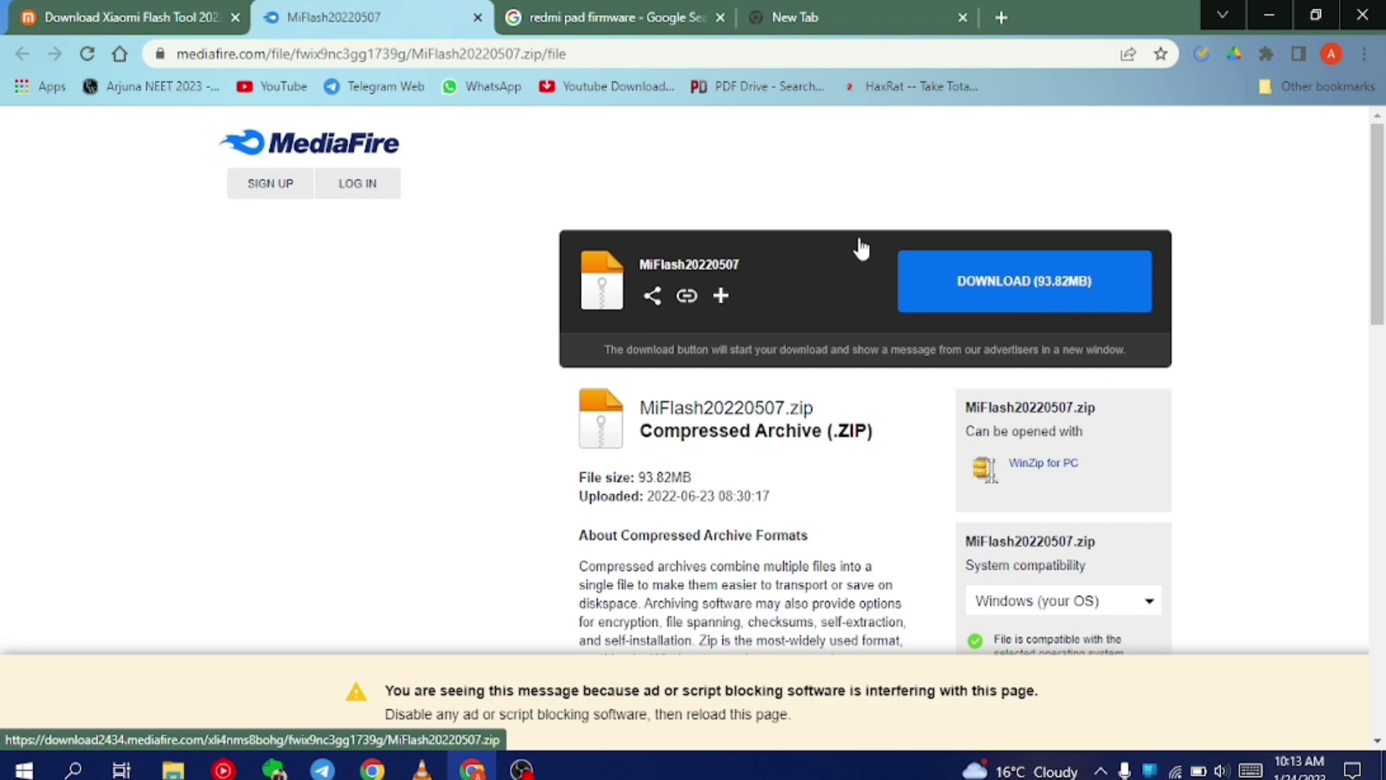
left_click(478, 17)
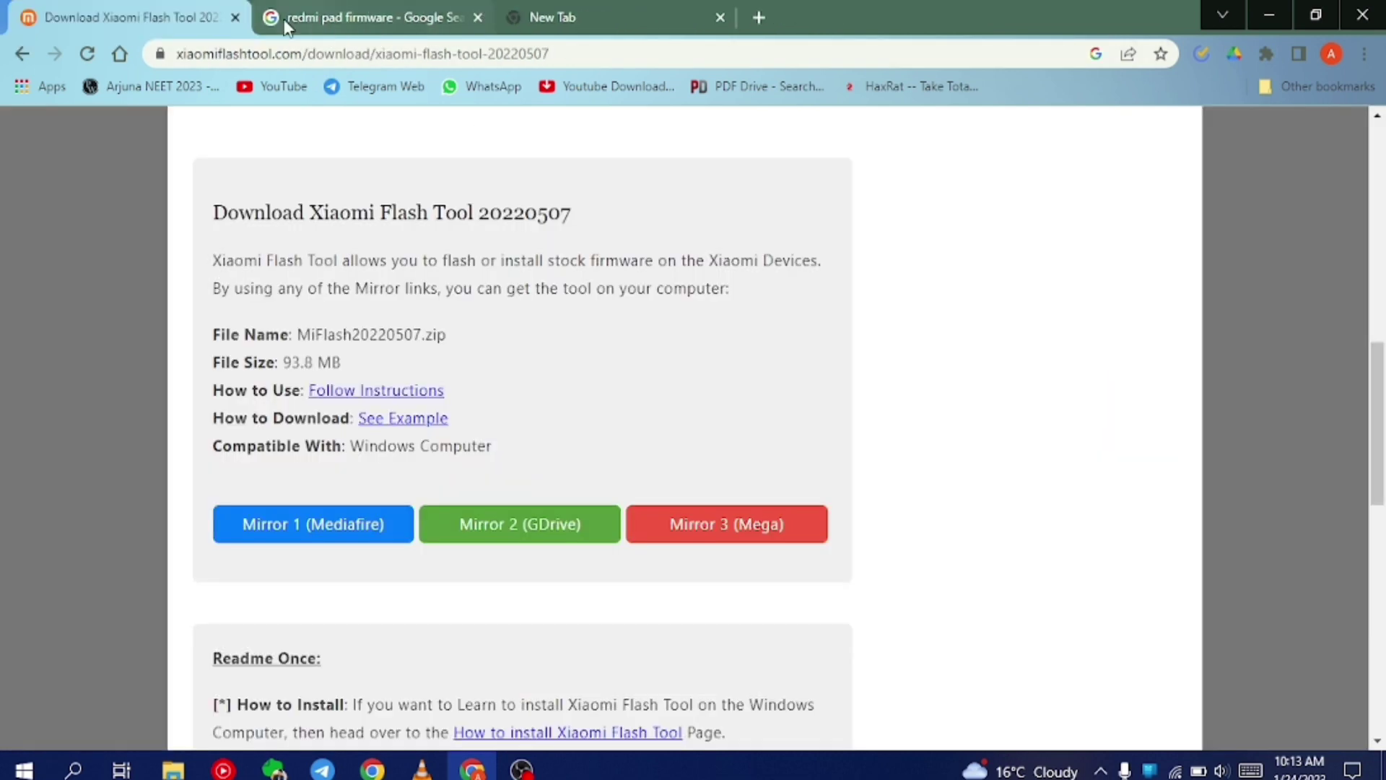
left_click(235, 17)
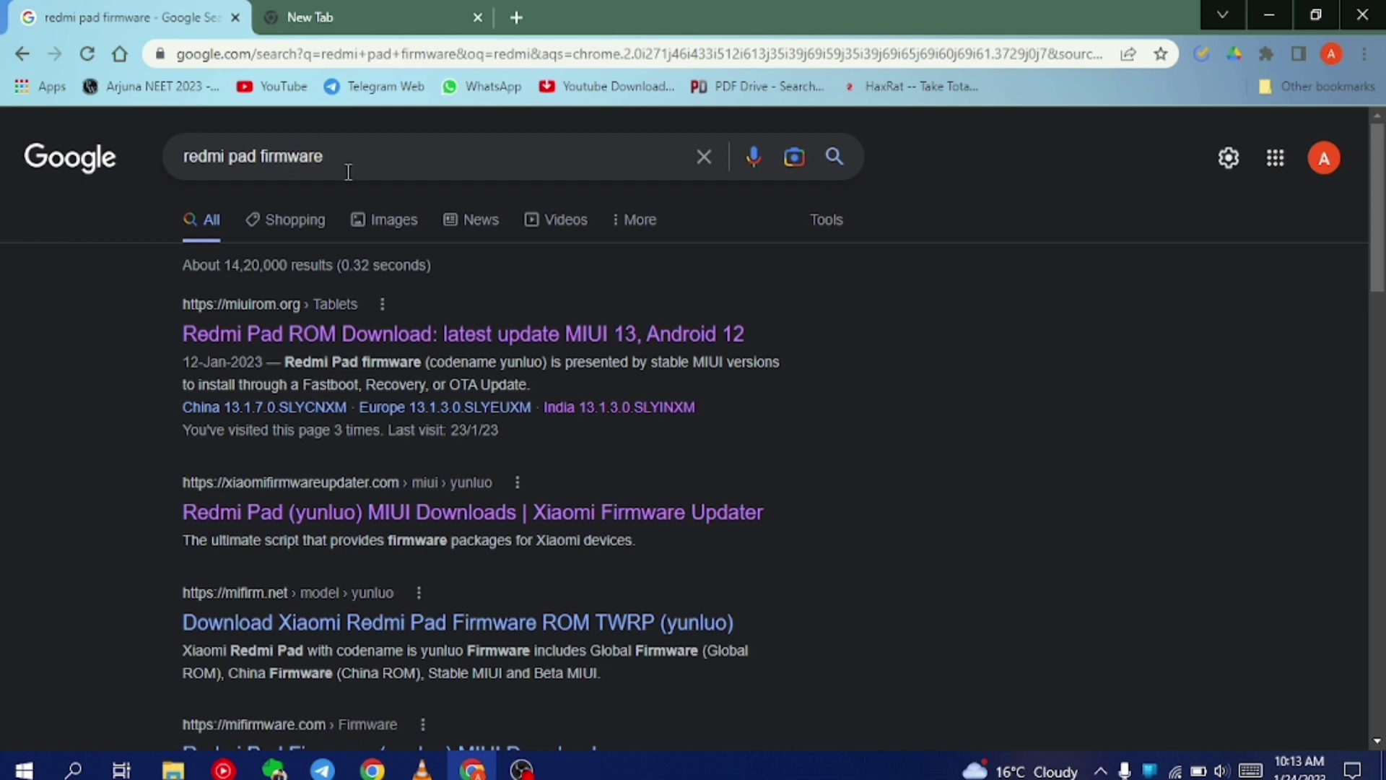
Step: Open the miuirom.org Redmi Pad ROM result and look over the regional firmware links
triple_click(309, 157)
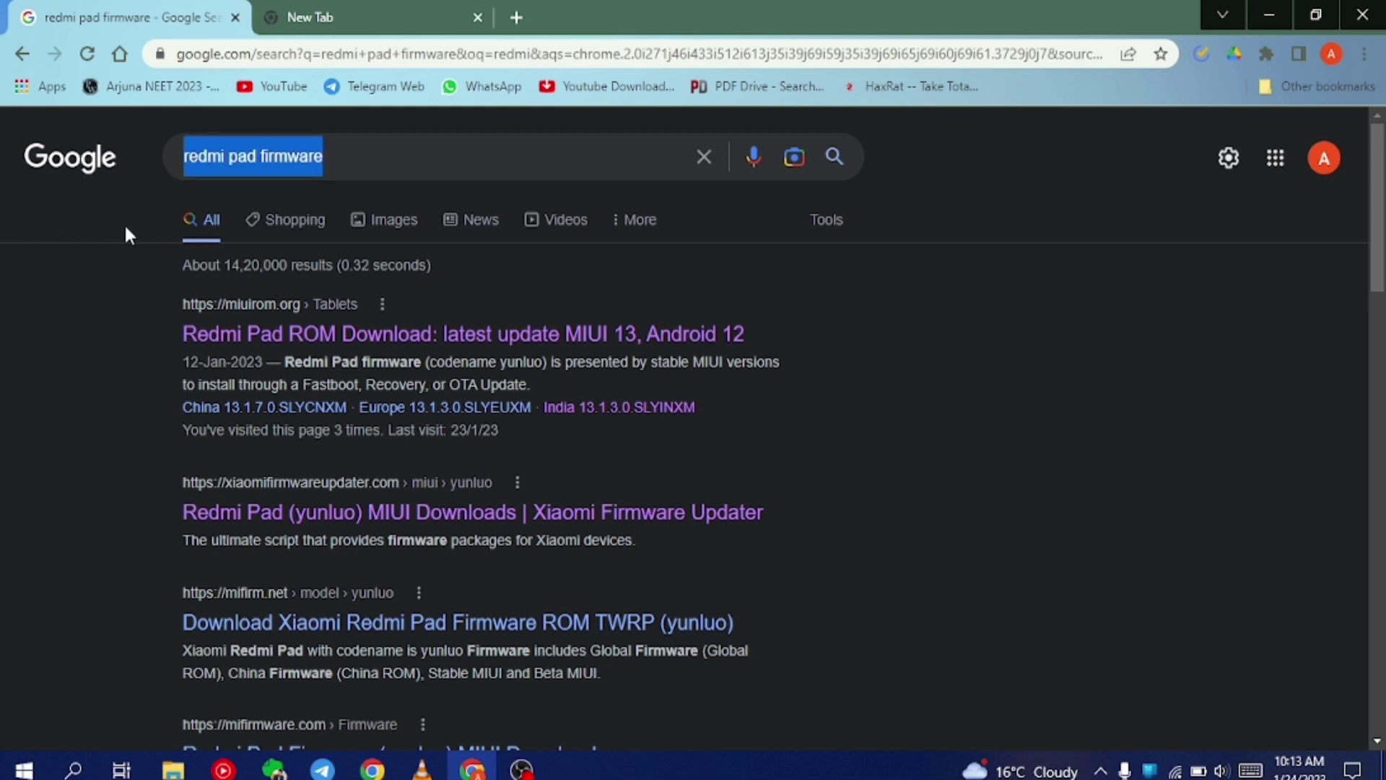
left_click(268, 334)
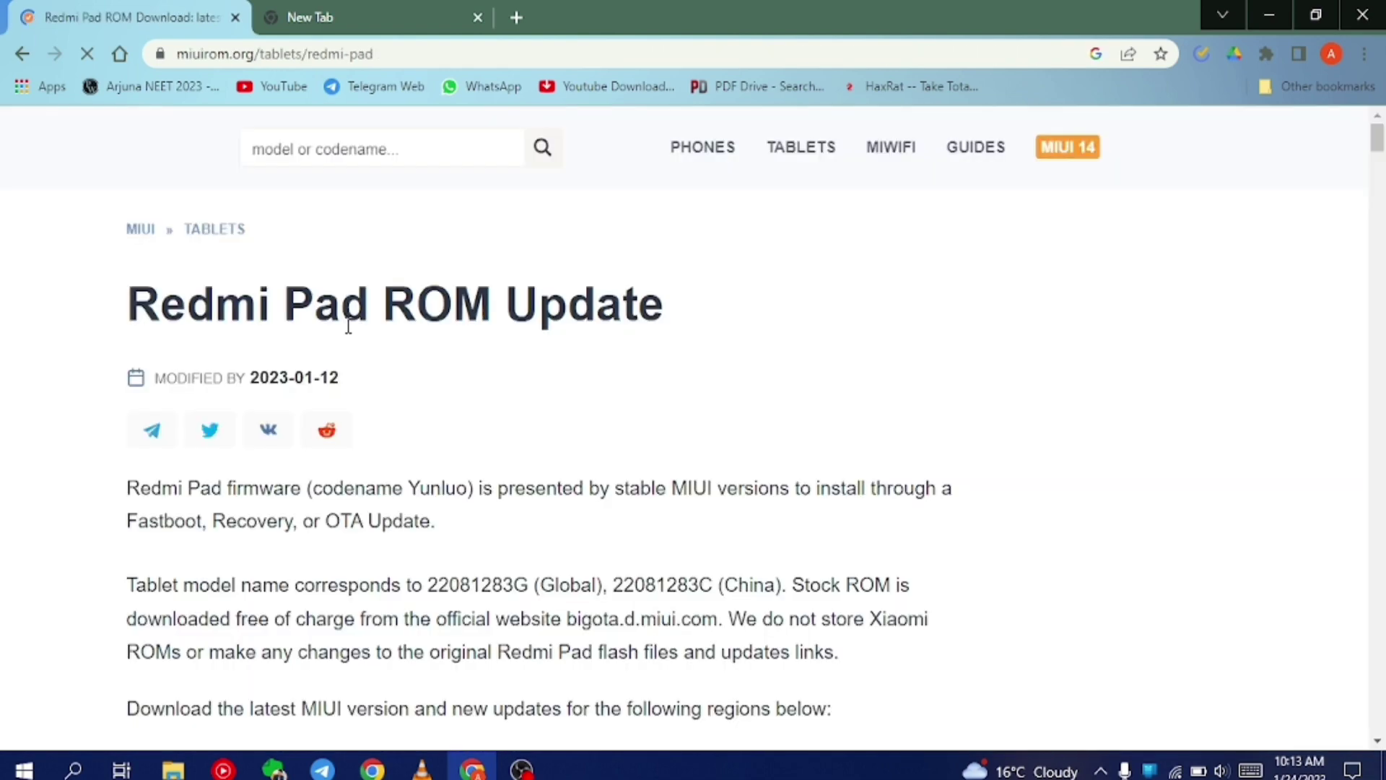
scroll(347, 322, "down", 8)
scroll(346, 334, "up", 8)
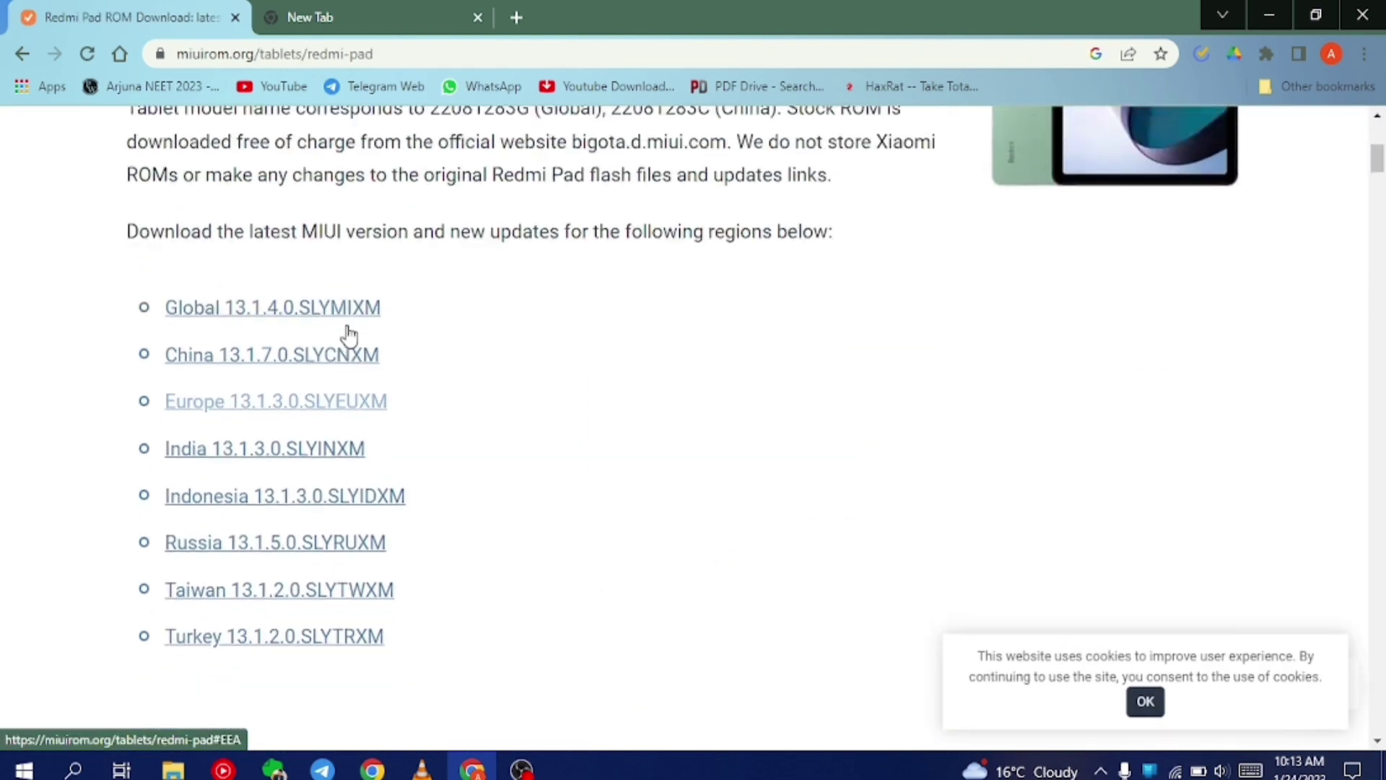
scroll(349, 336, "down", 7)
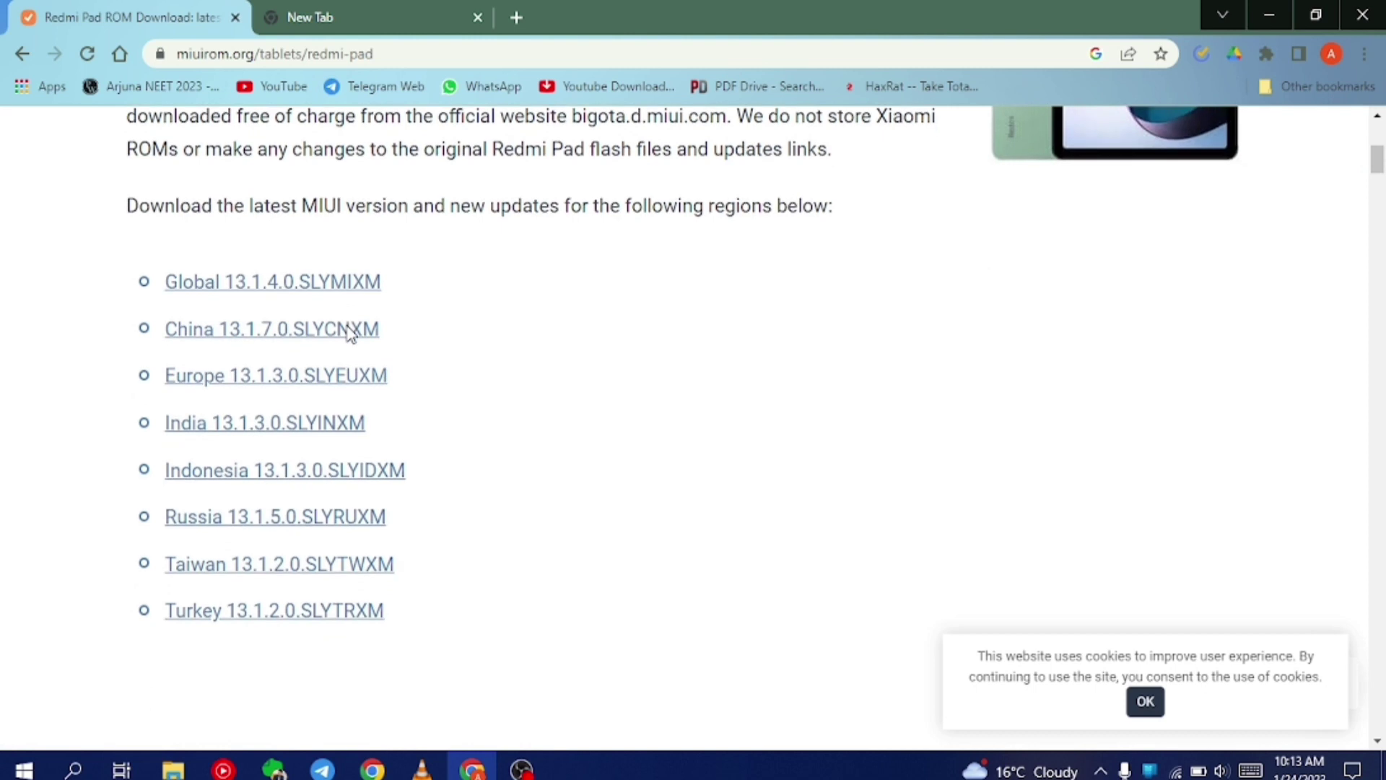
left_click_drag(395, 652, 137, 261)
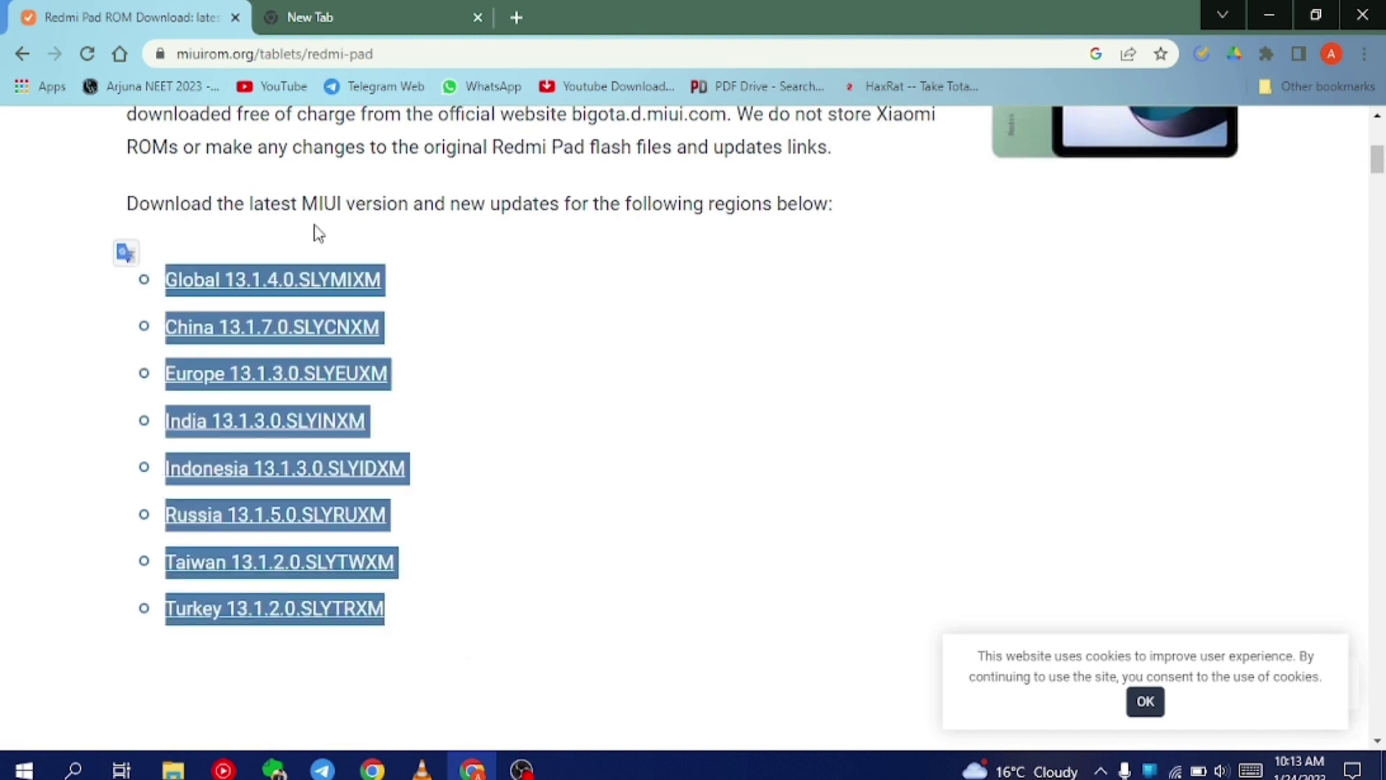
left_click(554, 206)
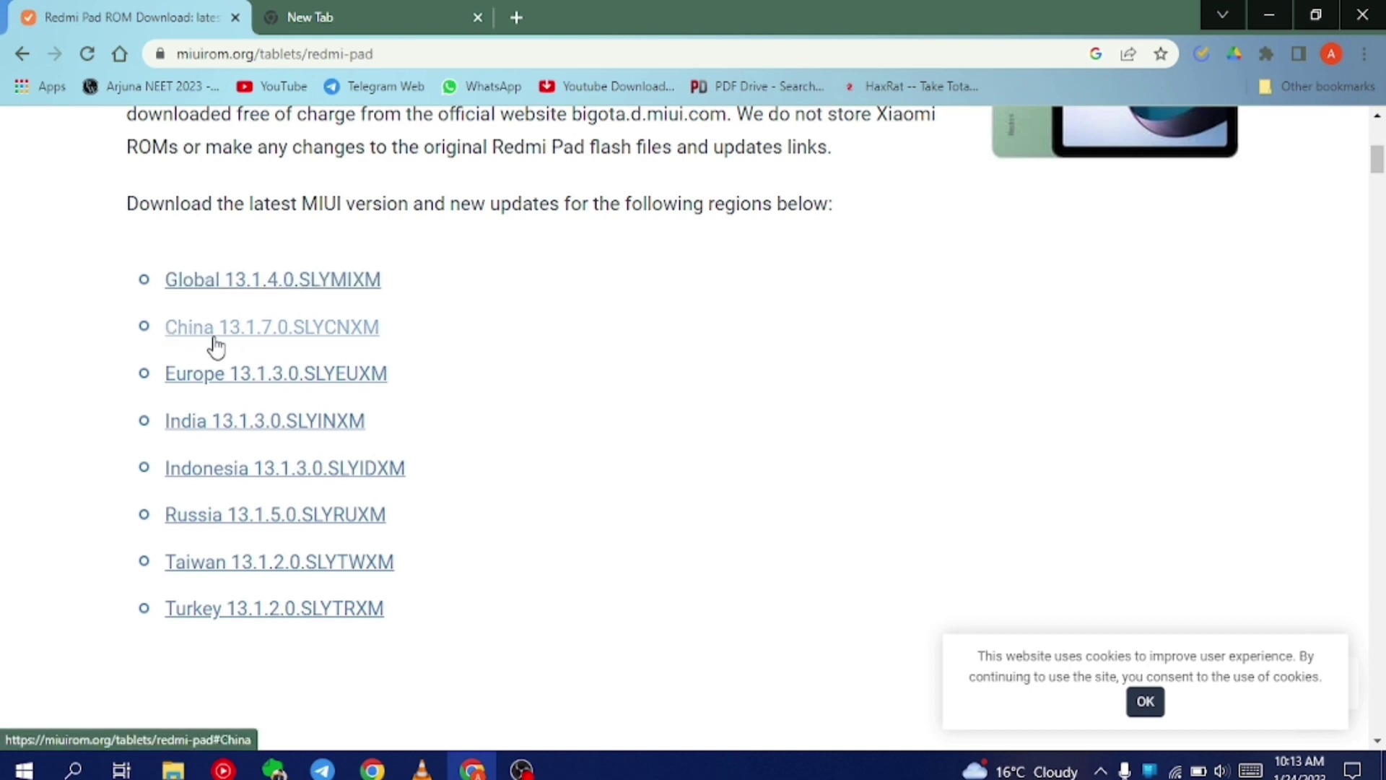
Step: Jump to the China 13.1.7.0.SLYCNXM section and locate its Recovery and Fastboot ROM headings
left_click(242, 334)
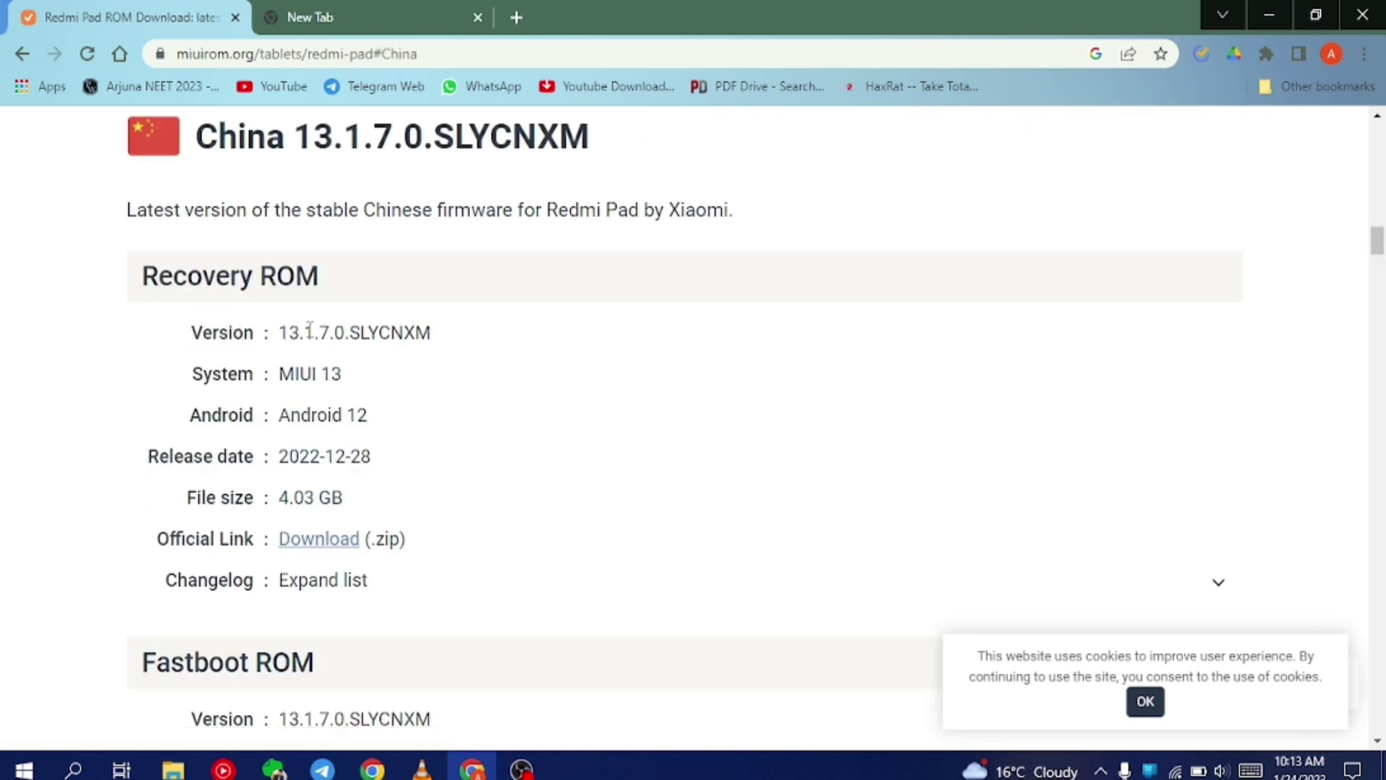
left_click_drag(204, 151, 709, 145)
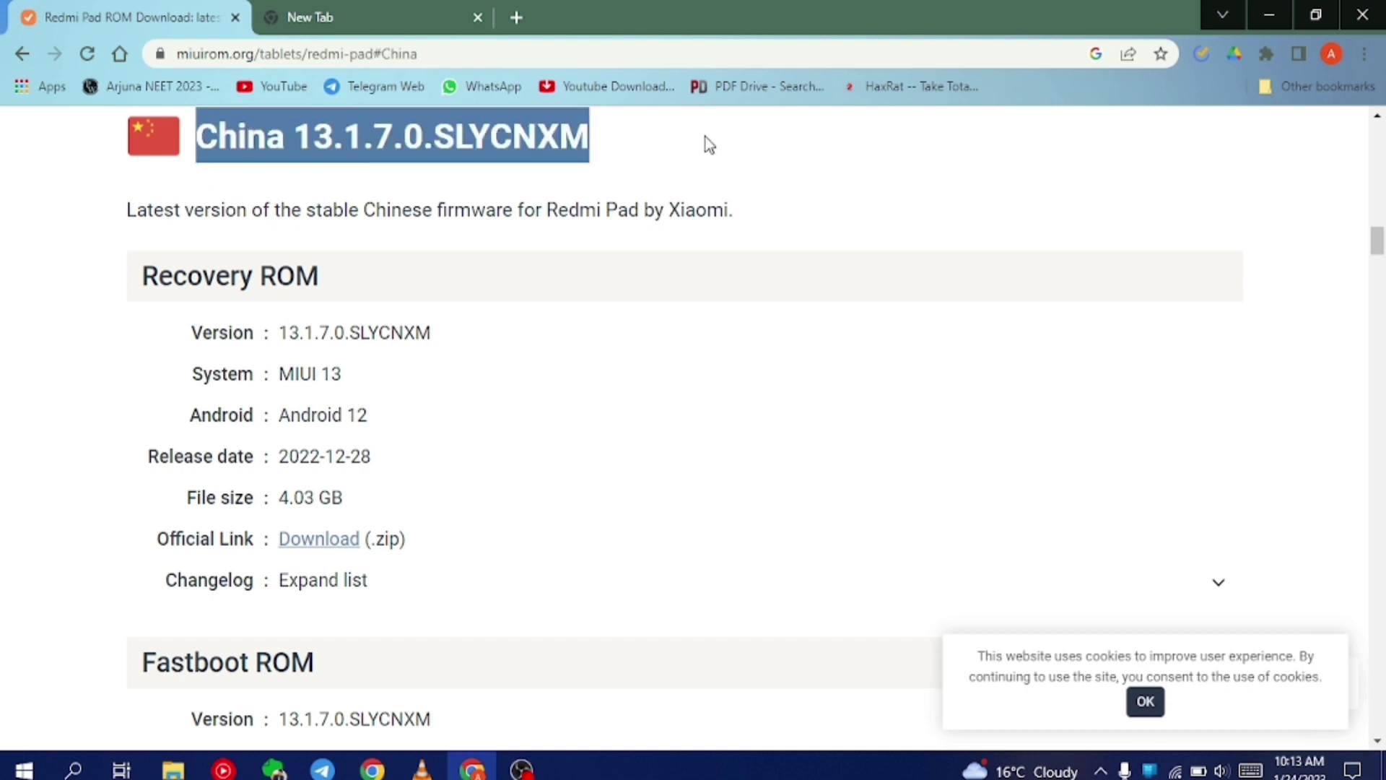
left_click(437, 374)
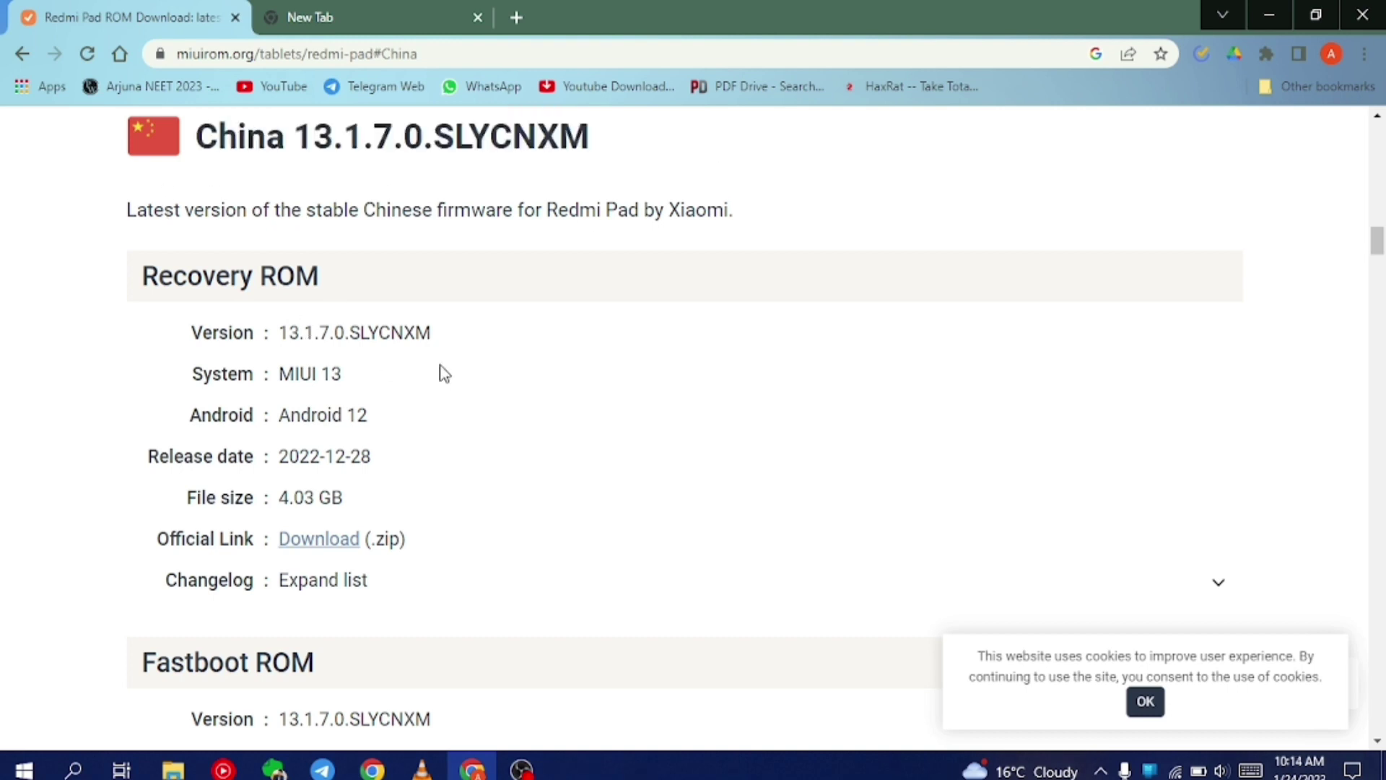
scroll(440, 373, "down", 2)
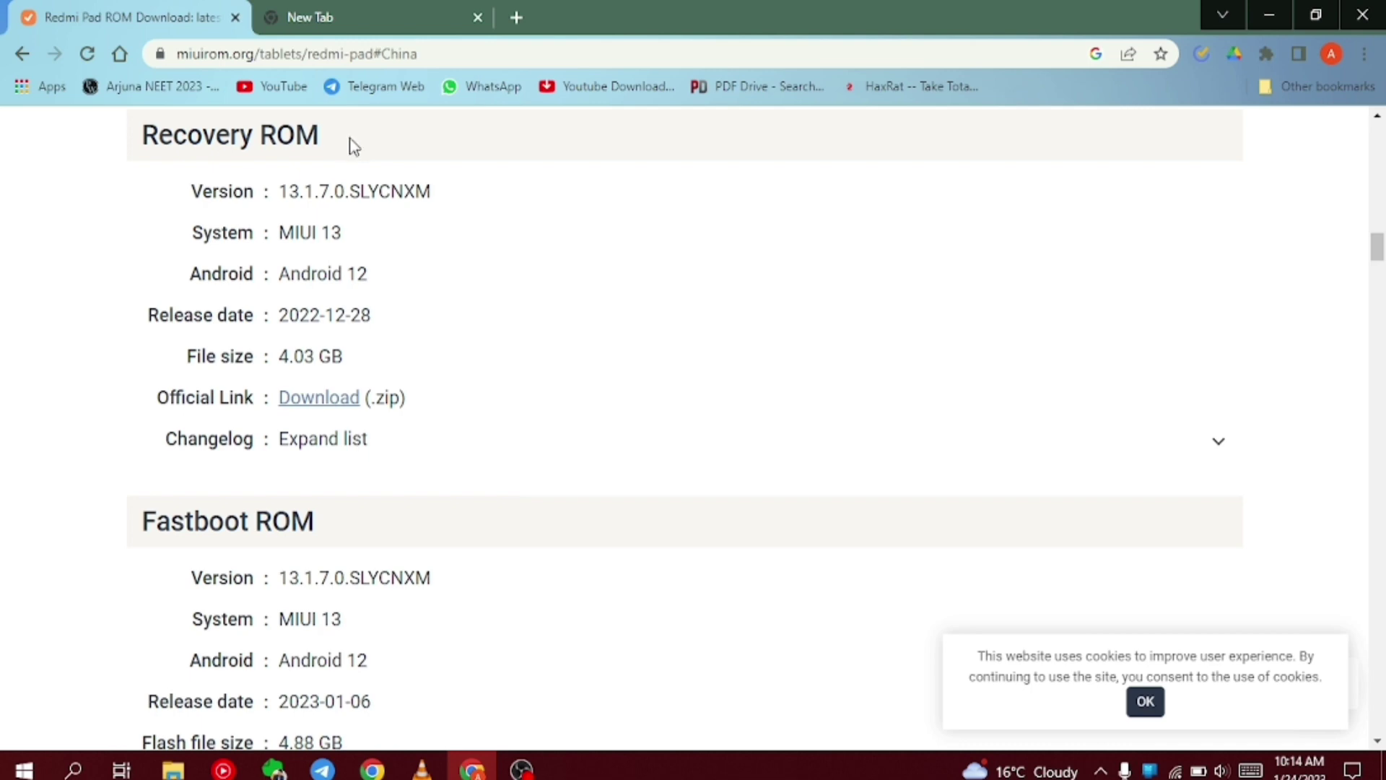
left_click_drag(353, 146, 51, 161)
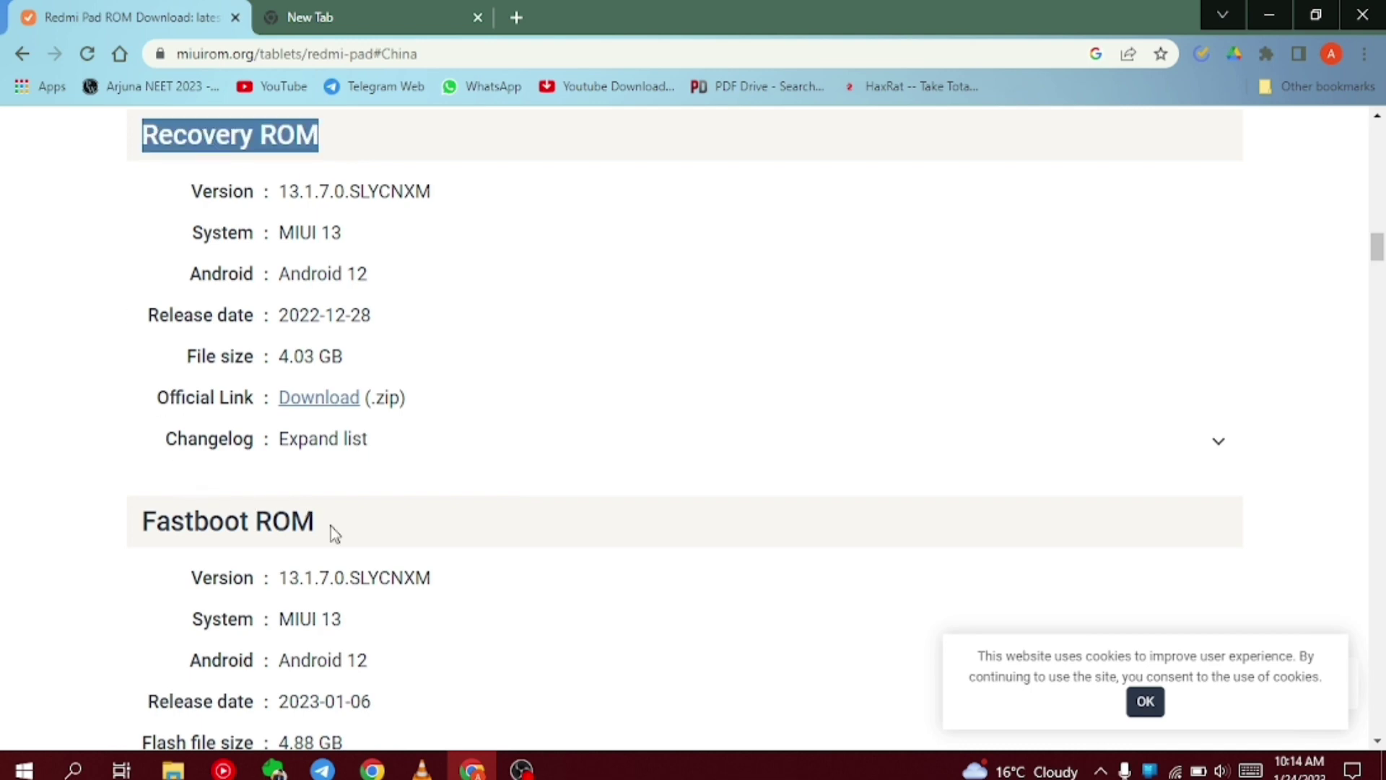
left_click_drag(330, 526, 3, 512)
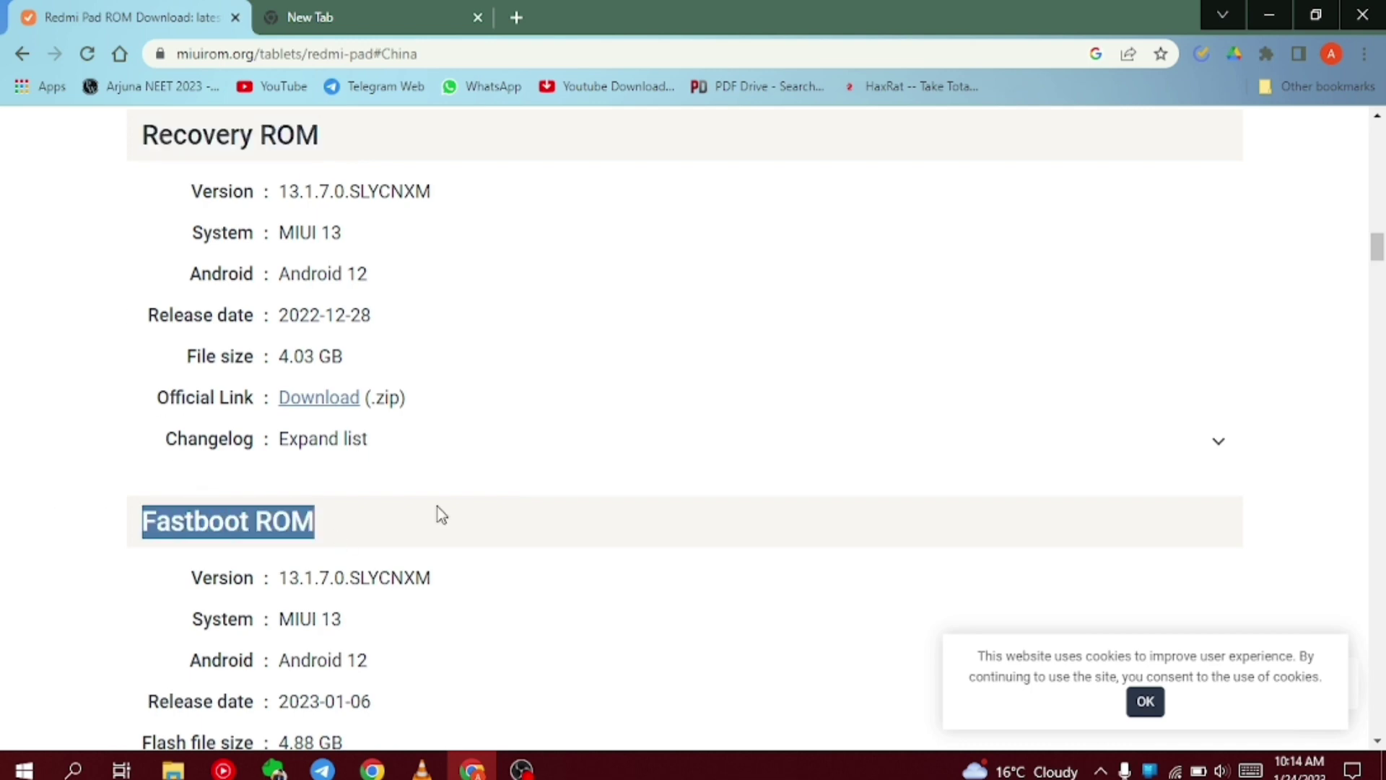
Step: Compare the Fastboot (4.88 GB) and Recovery ROM sizes, then download the Fastboot ROM (.tgz)
scroll(440, 514, "down", 5)
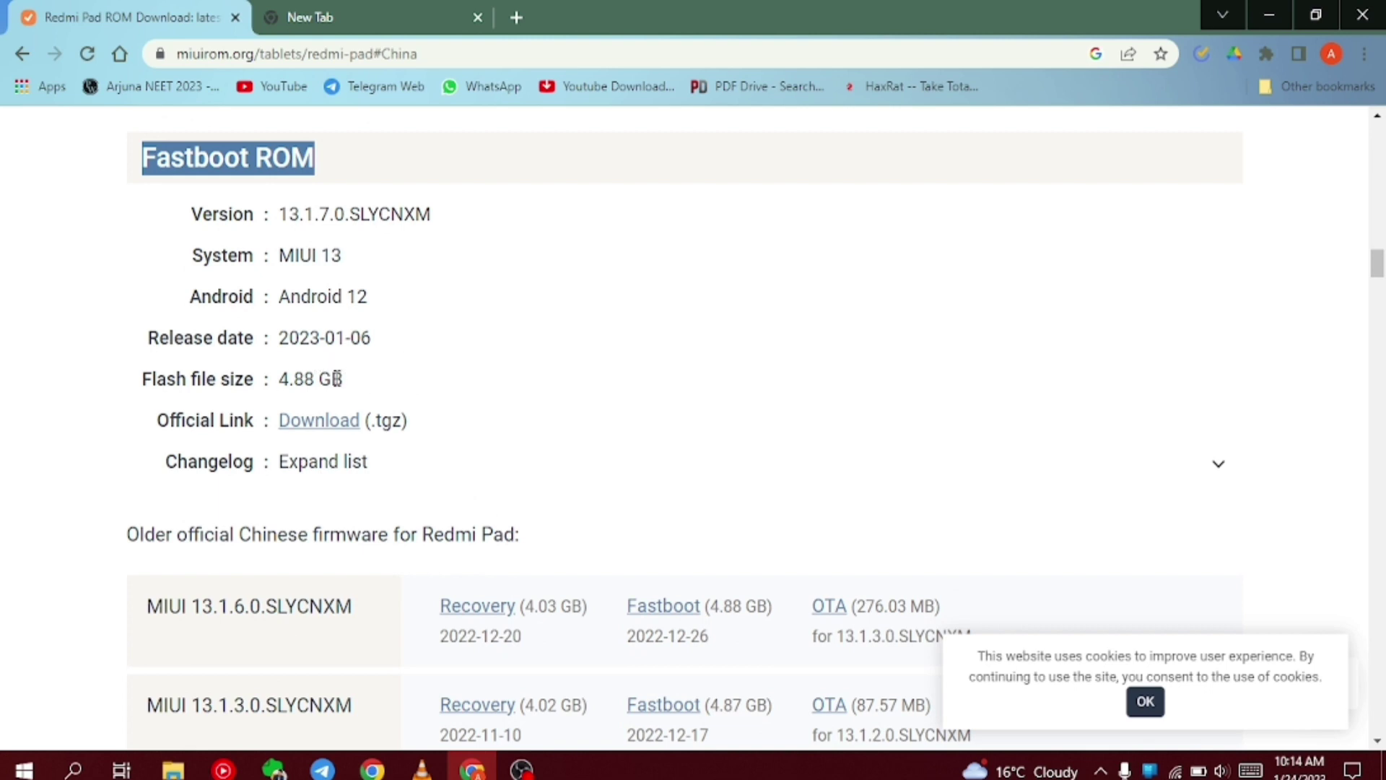
left_click_drag(330, 378, 280, 379)
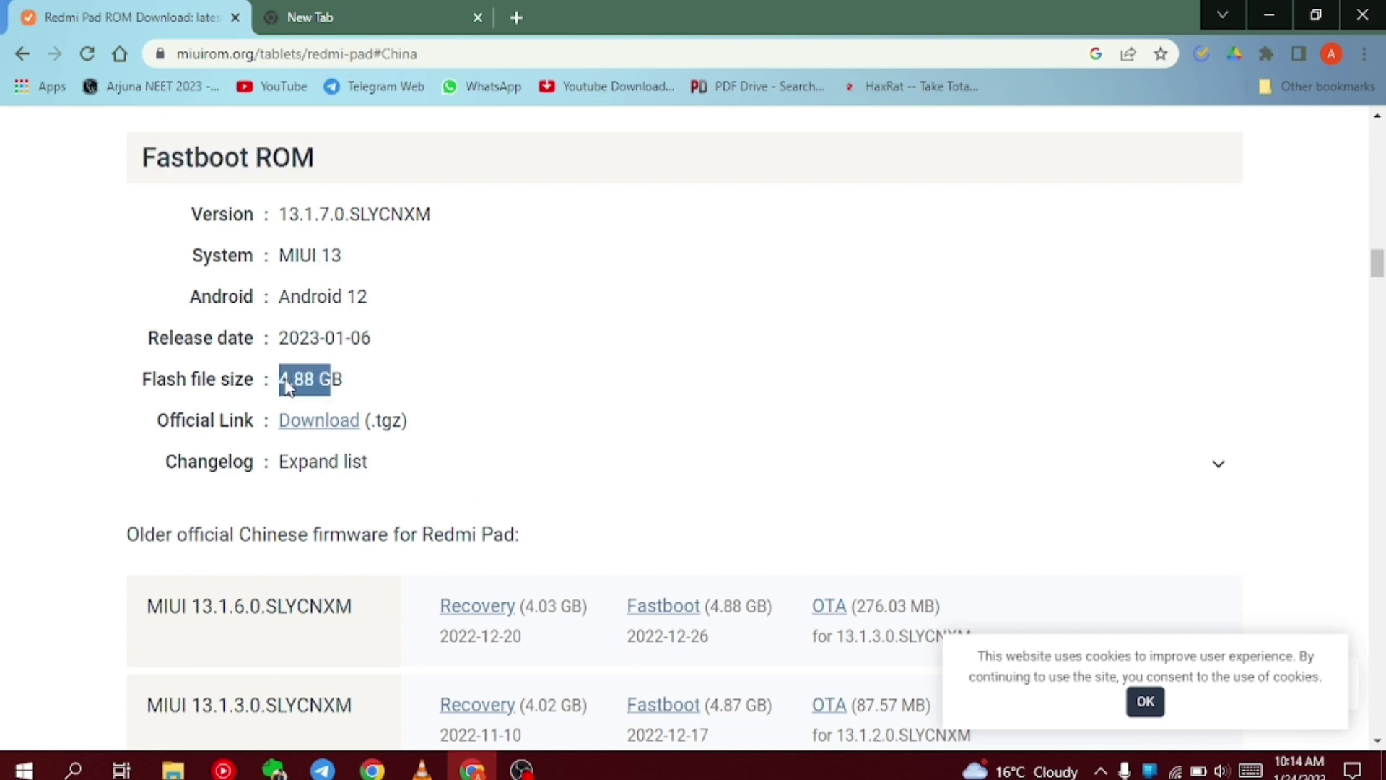
left_click(508, 368)
scroll(505, 366, "up", 4)
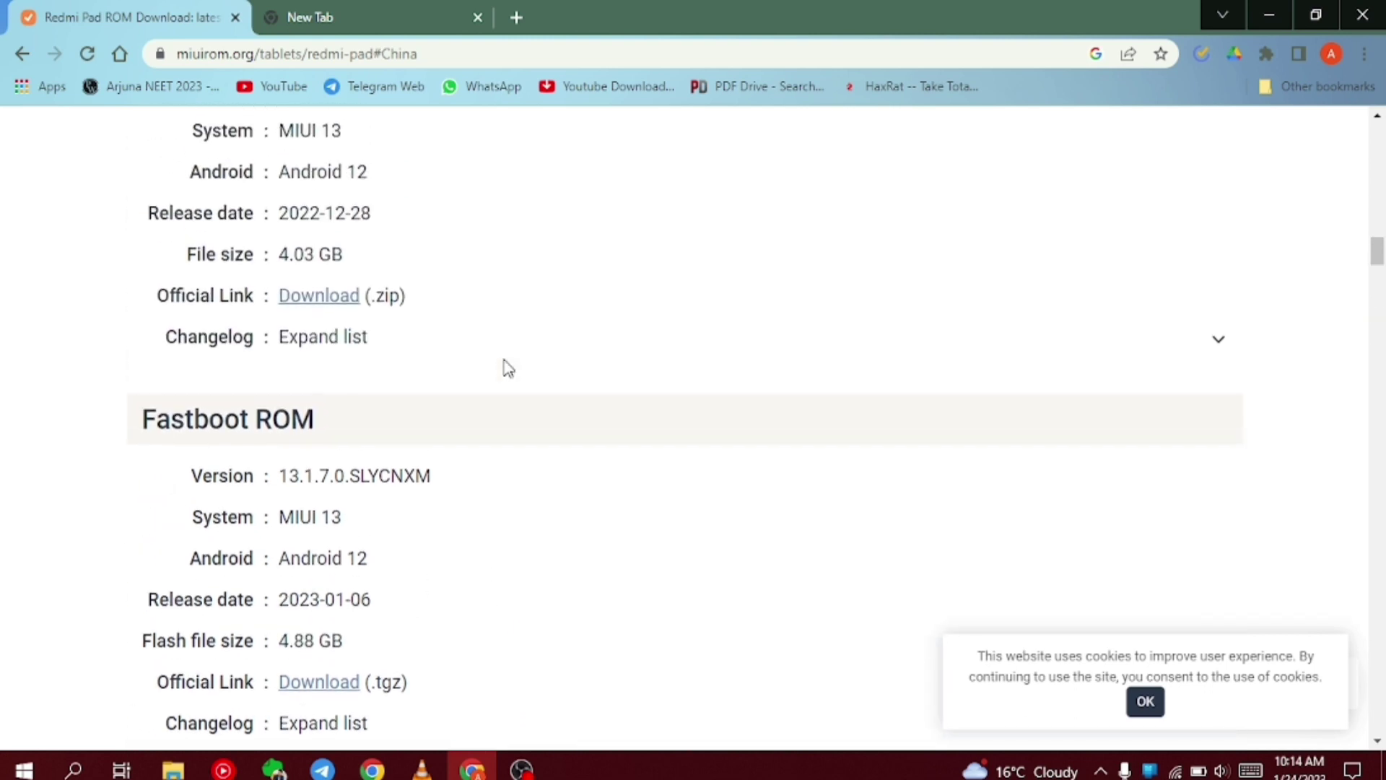
left_click_drag(338, 257, 285, 257)
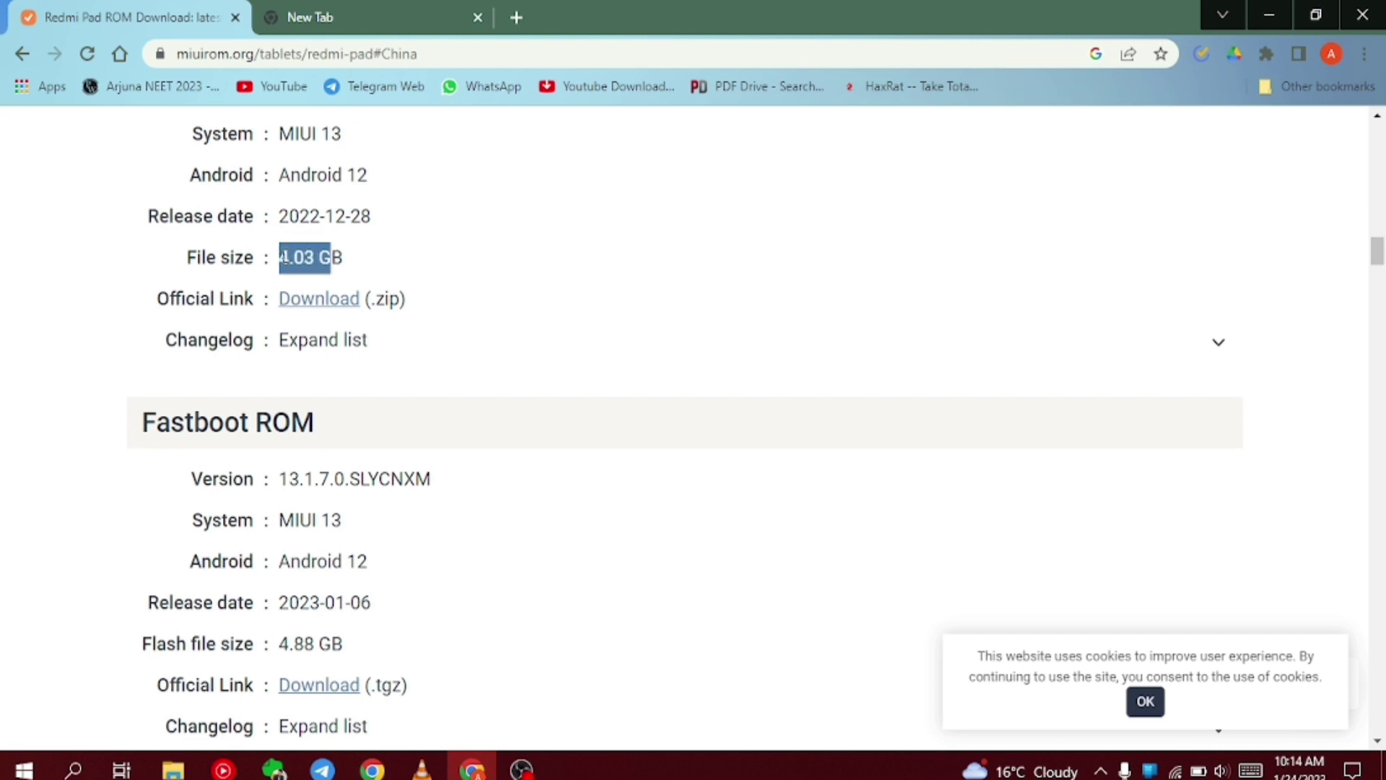
left_click(458, 322)
scroll(455, 318, "down", 4)
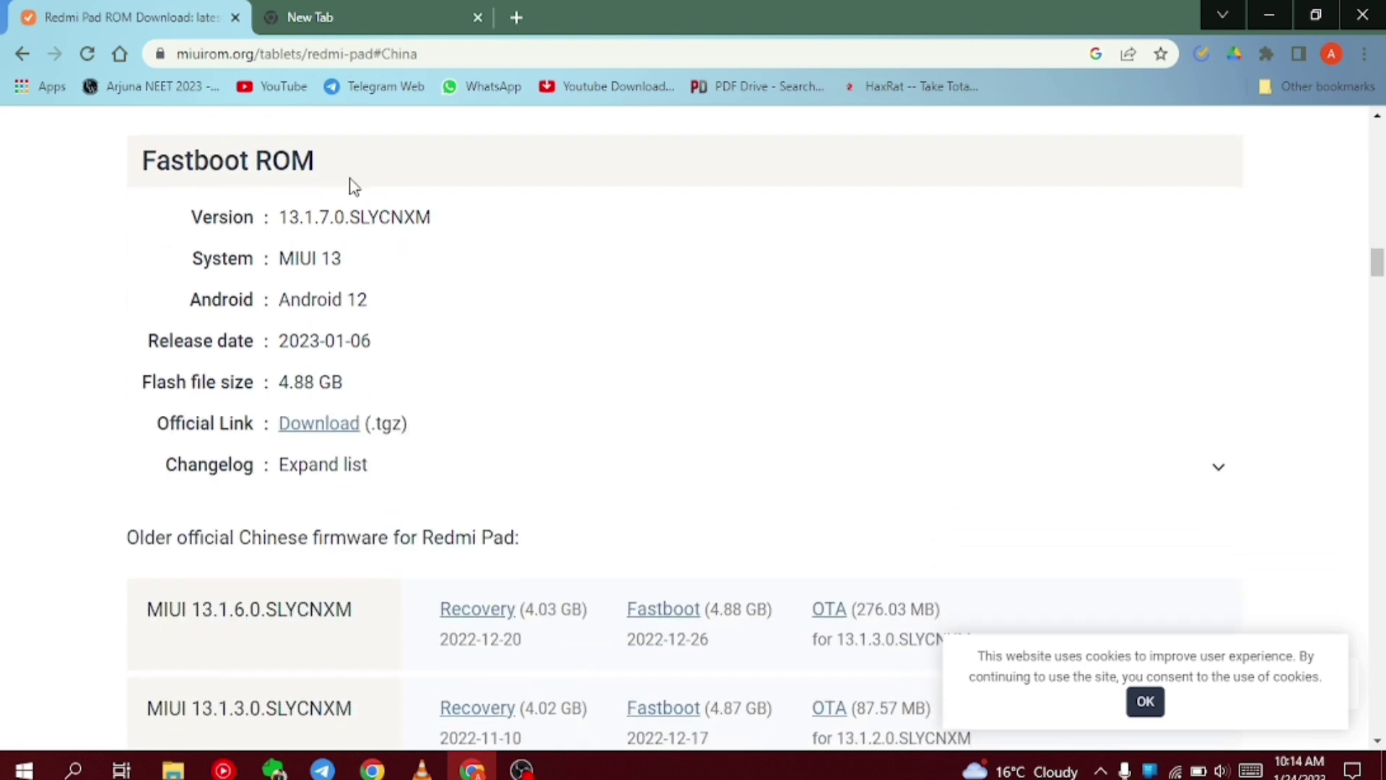
left_click(333, 426)
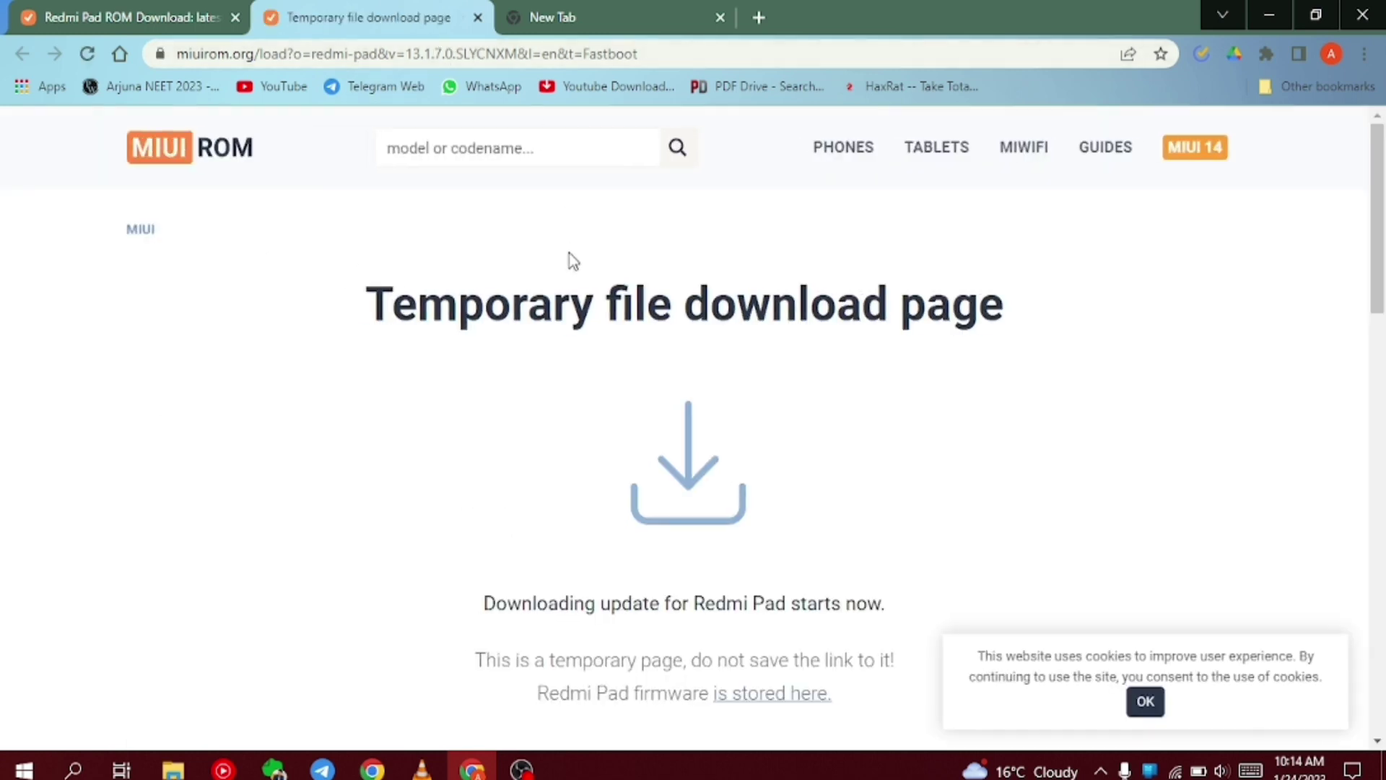
Step: Close the Temporary file download tab and the Redmi Pad ROM Download tab, leaving a New Tab
scroll(713, 464, "down", 7)
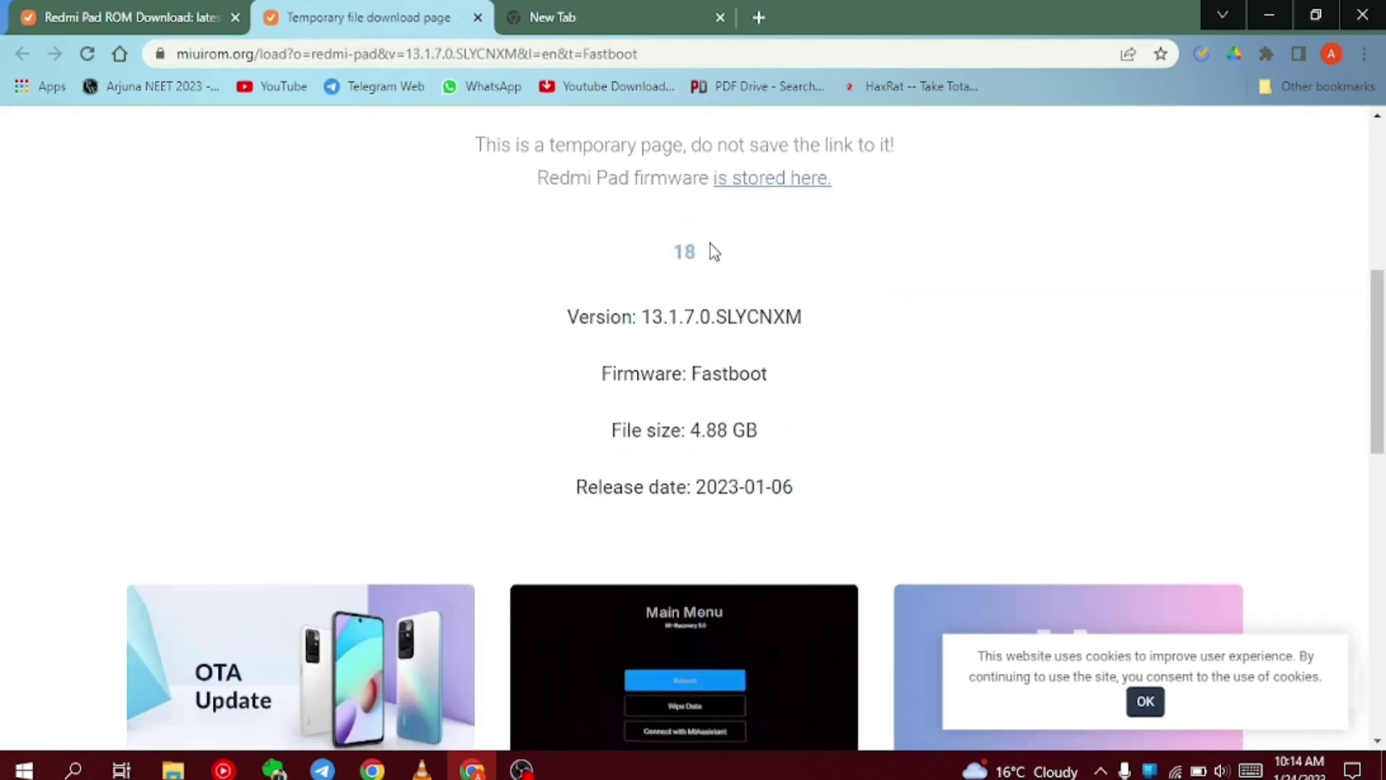
double_click(648, 261)
scroll(341, 328, "up", 7)
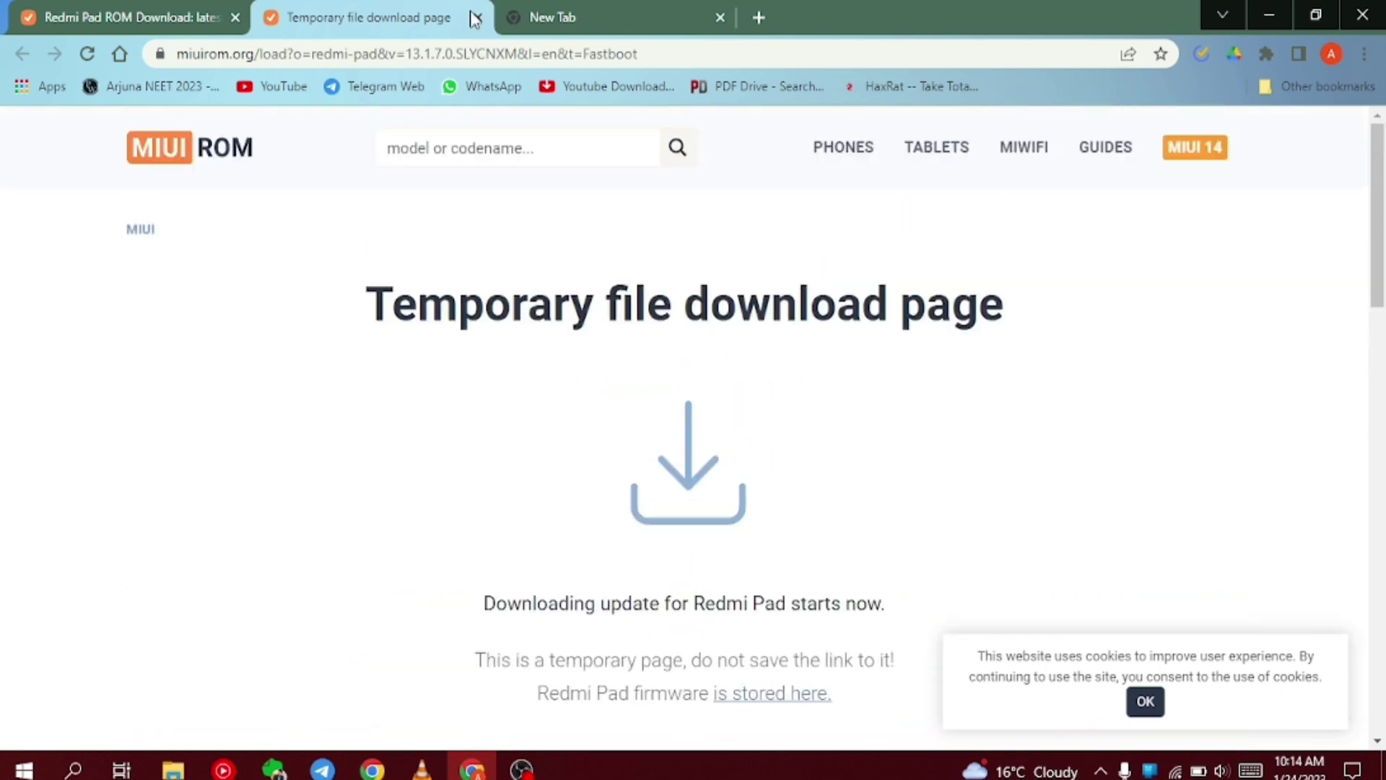
left_click(476, 18)
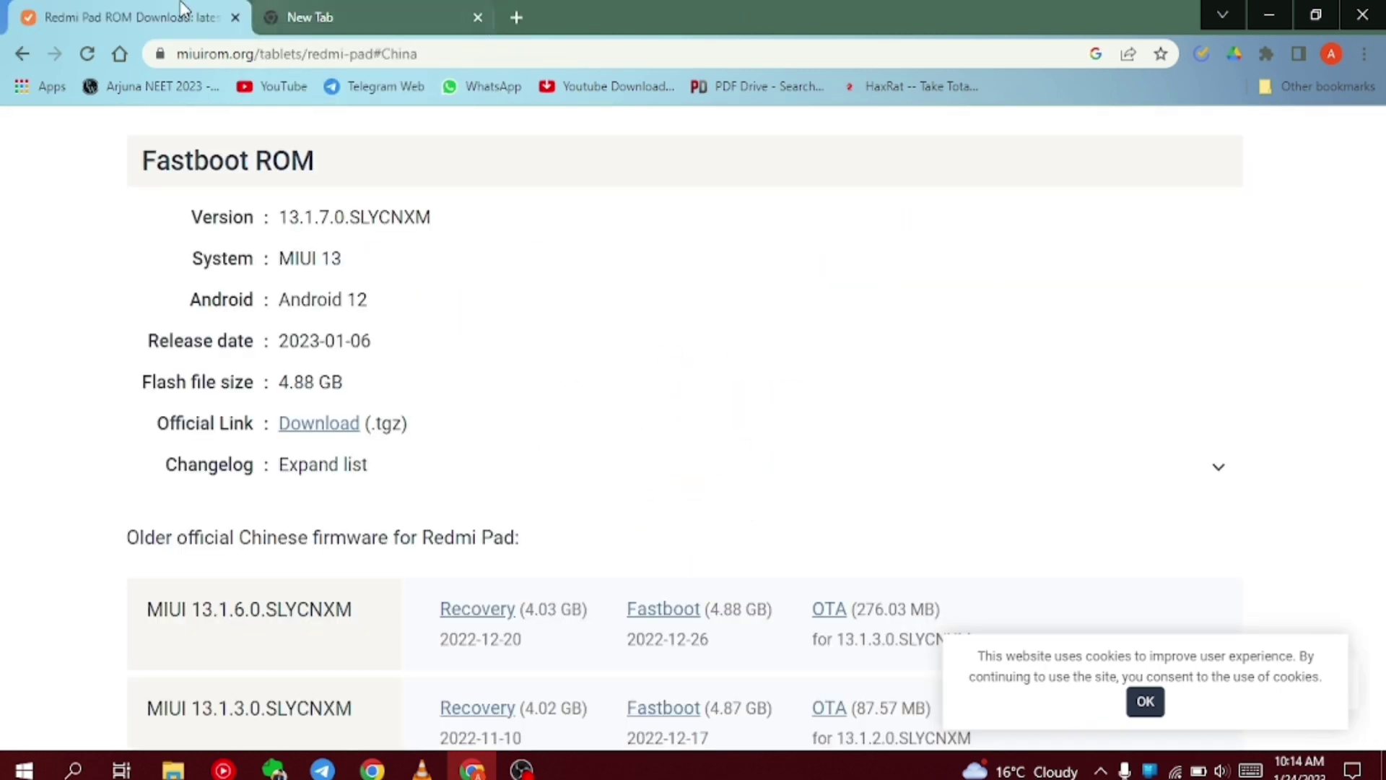
left_click(234, 18)
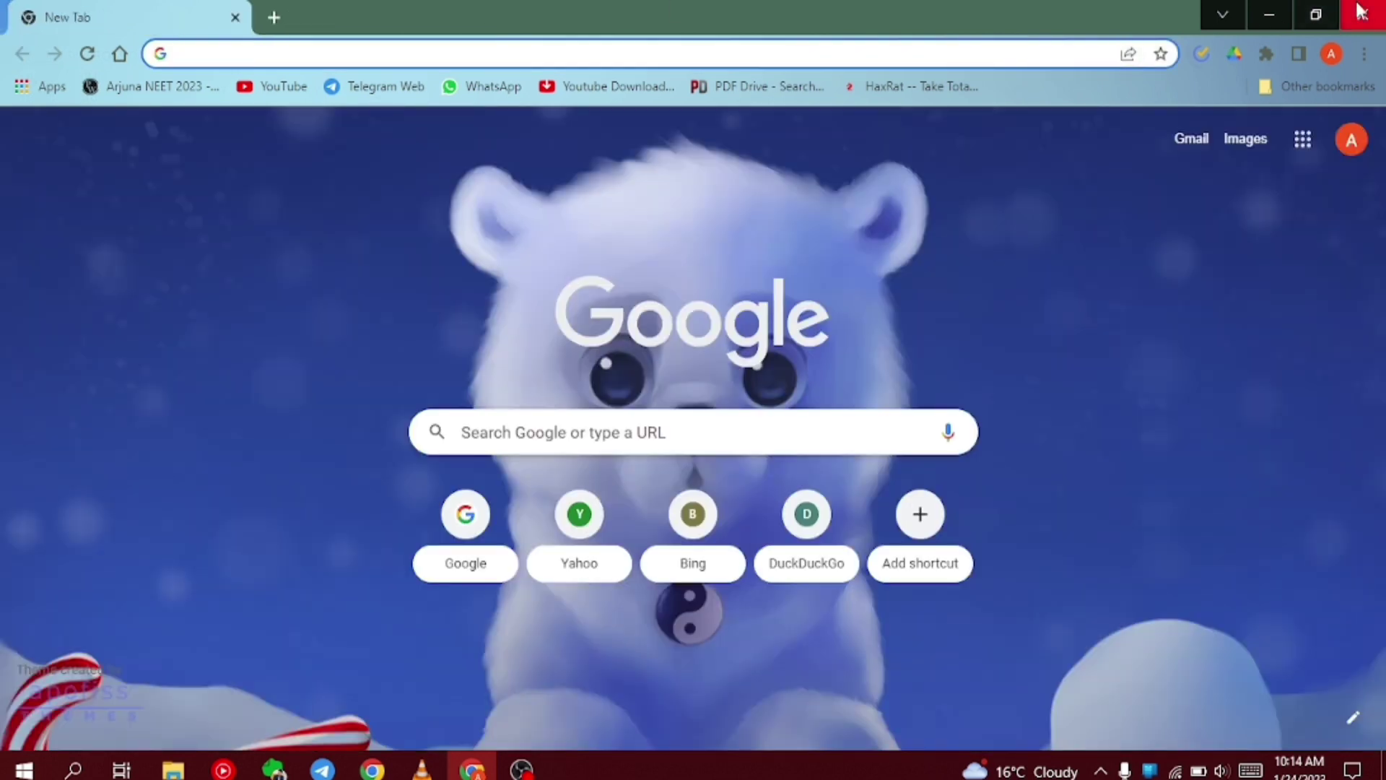
Step: Search Google for 'adb setup'
left_click(711, 49)
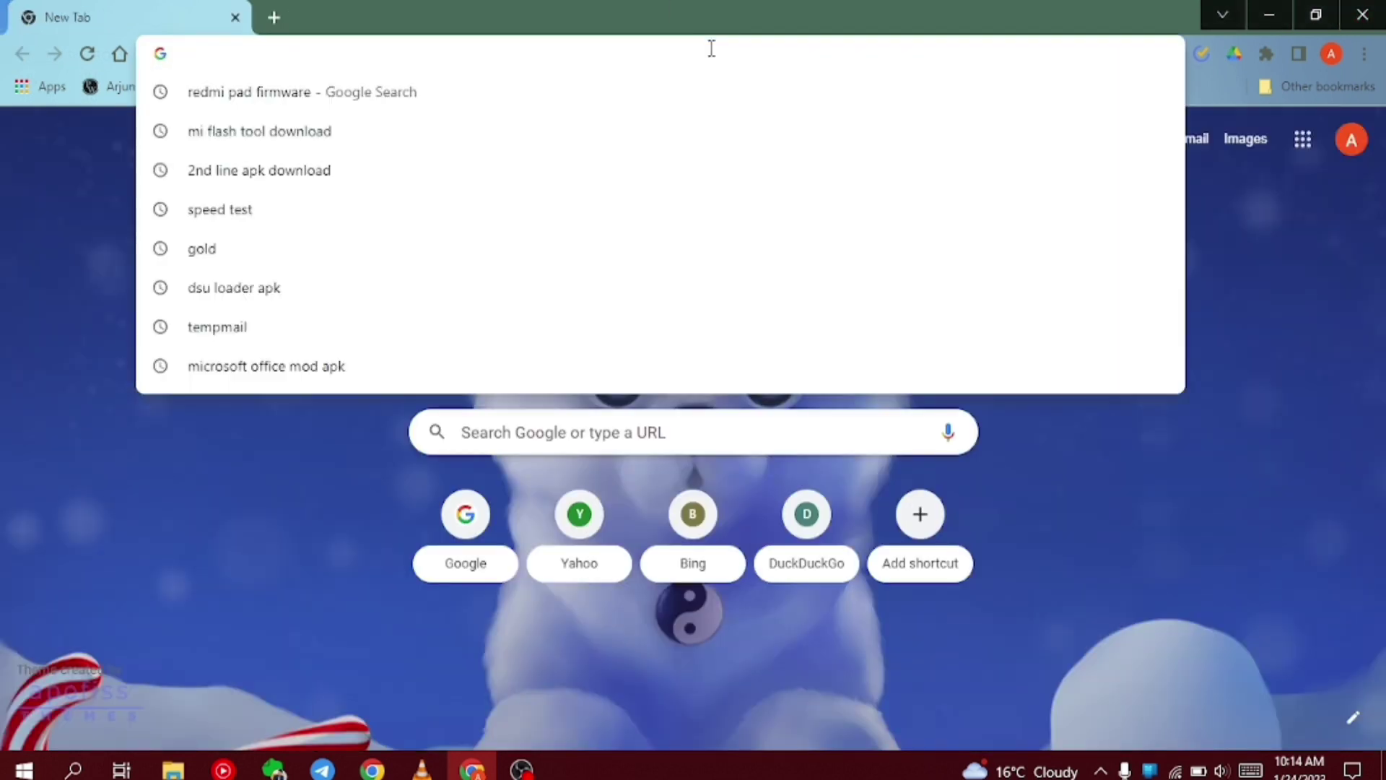
type("adb se")
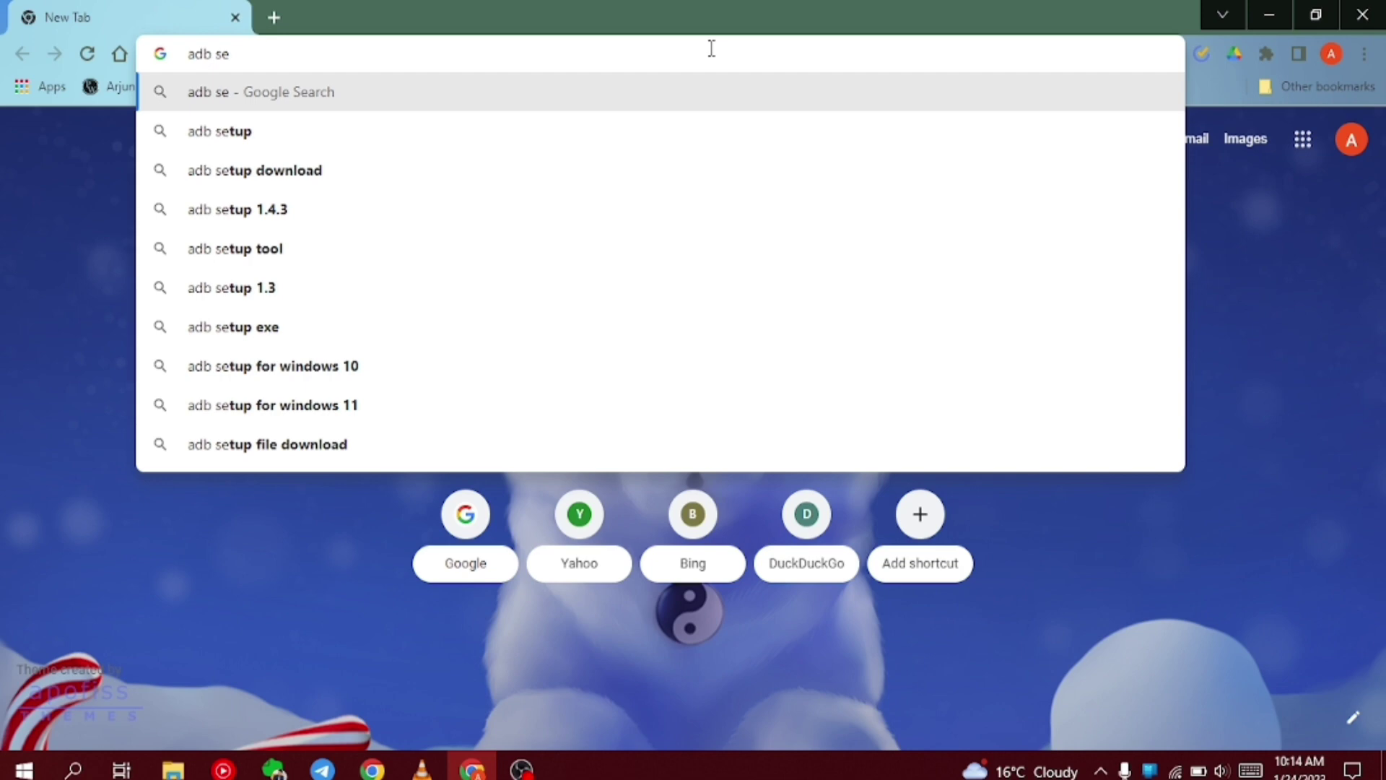
key("Down")
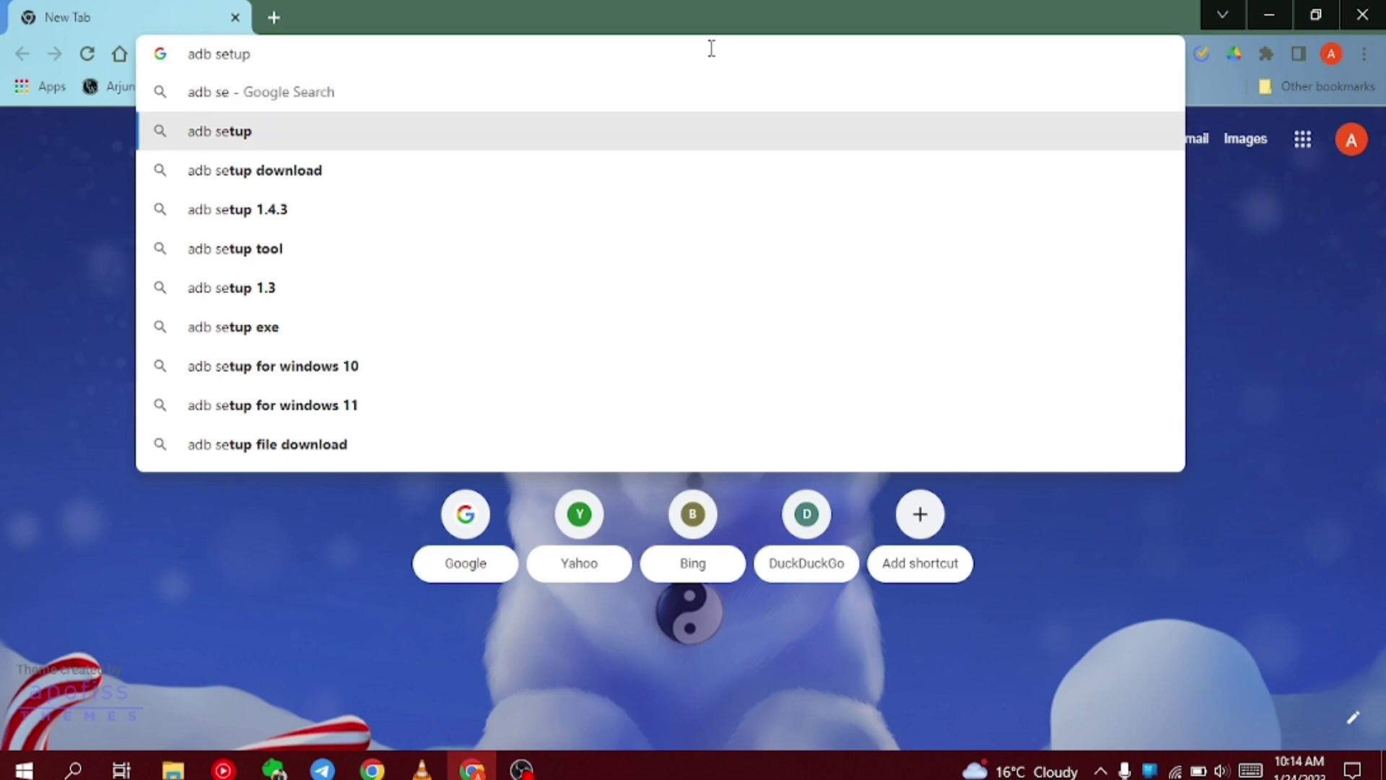
key("Return")
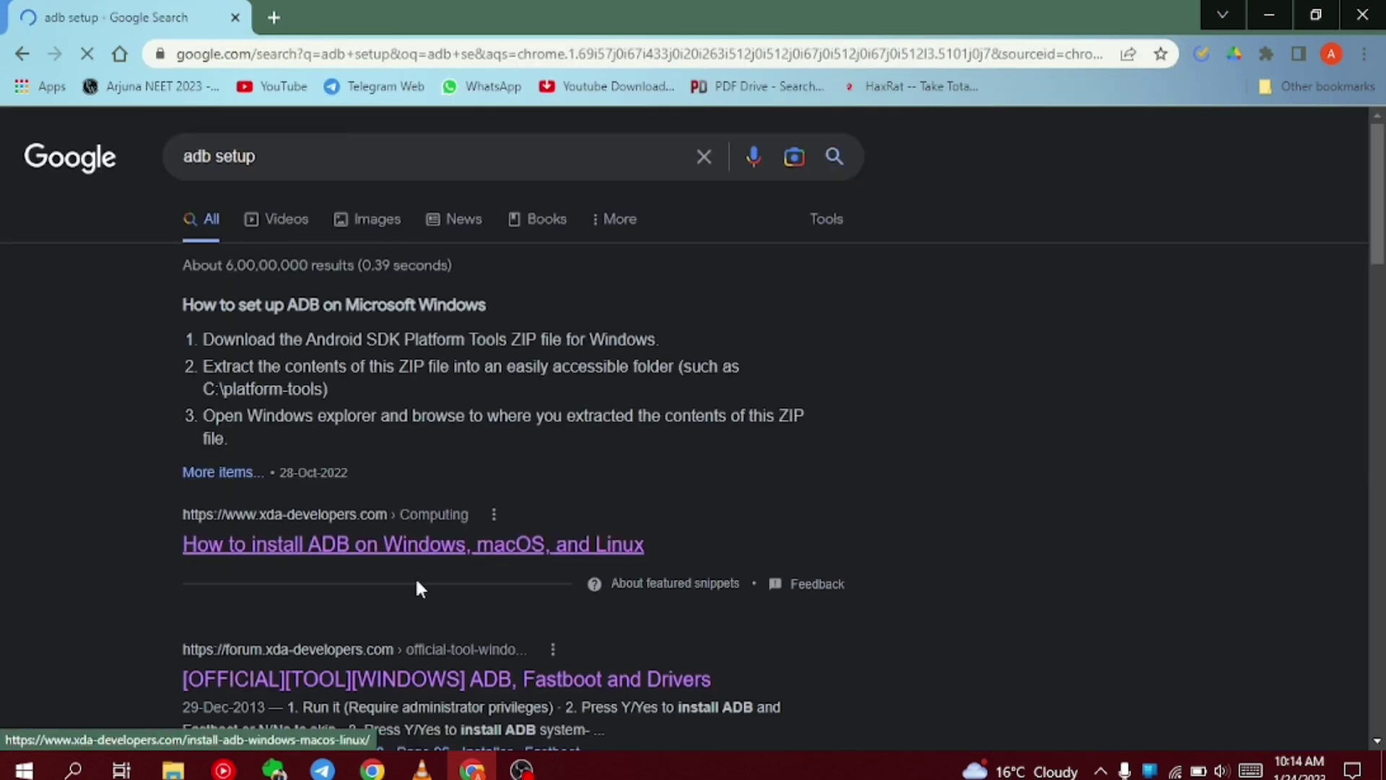
Step: Open the XDA ADB install guide and start downloading the Windows Platform Tools ZIP
left_click(442, 540)
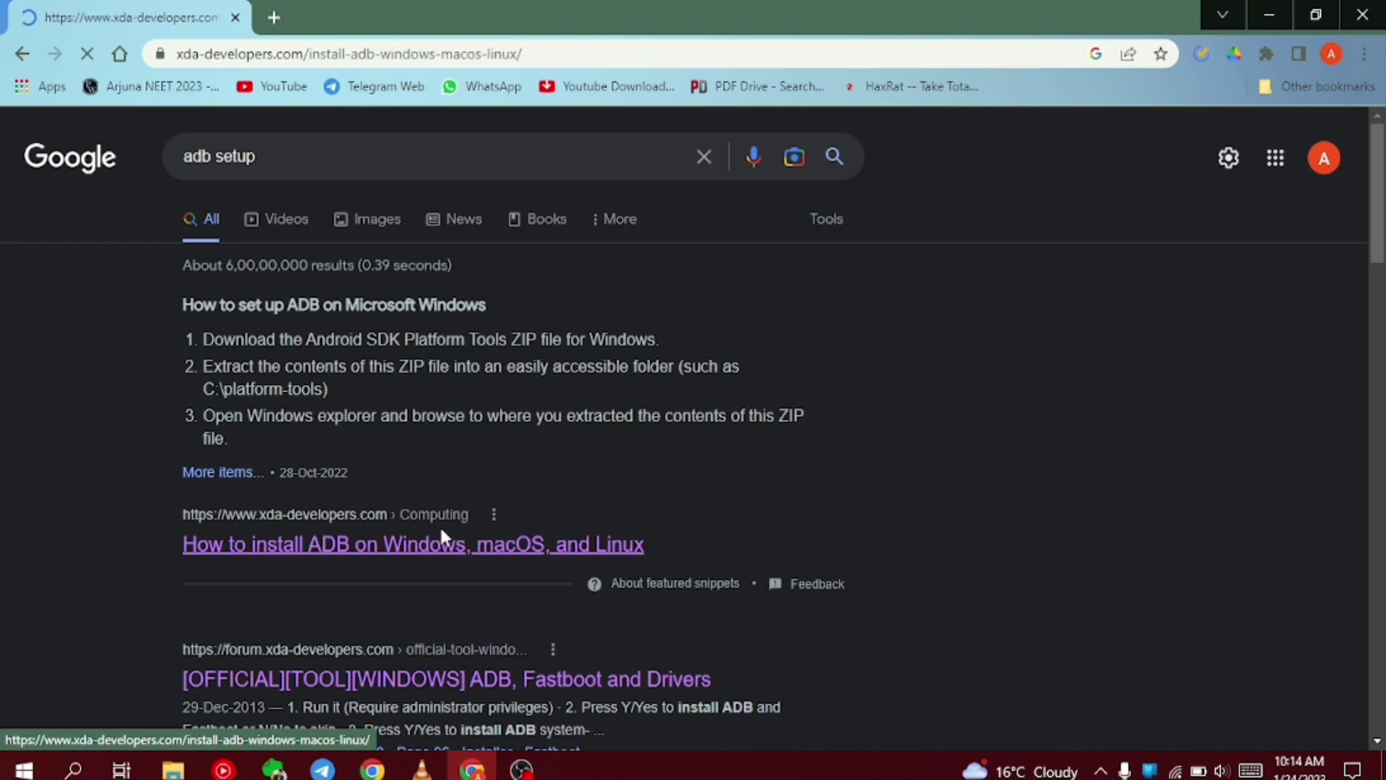
scroll(446, 538, "down", 20)
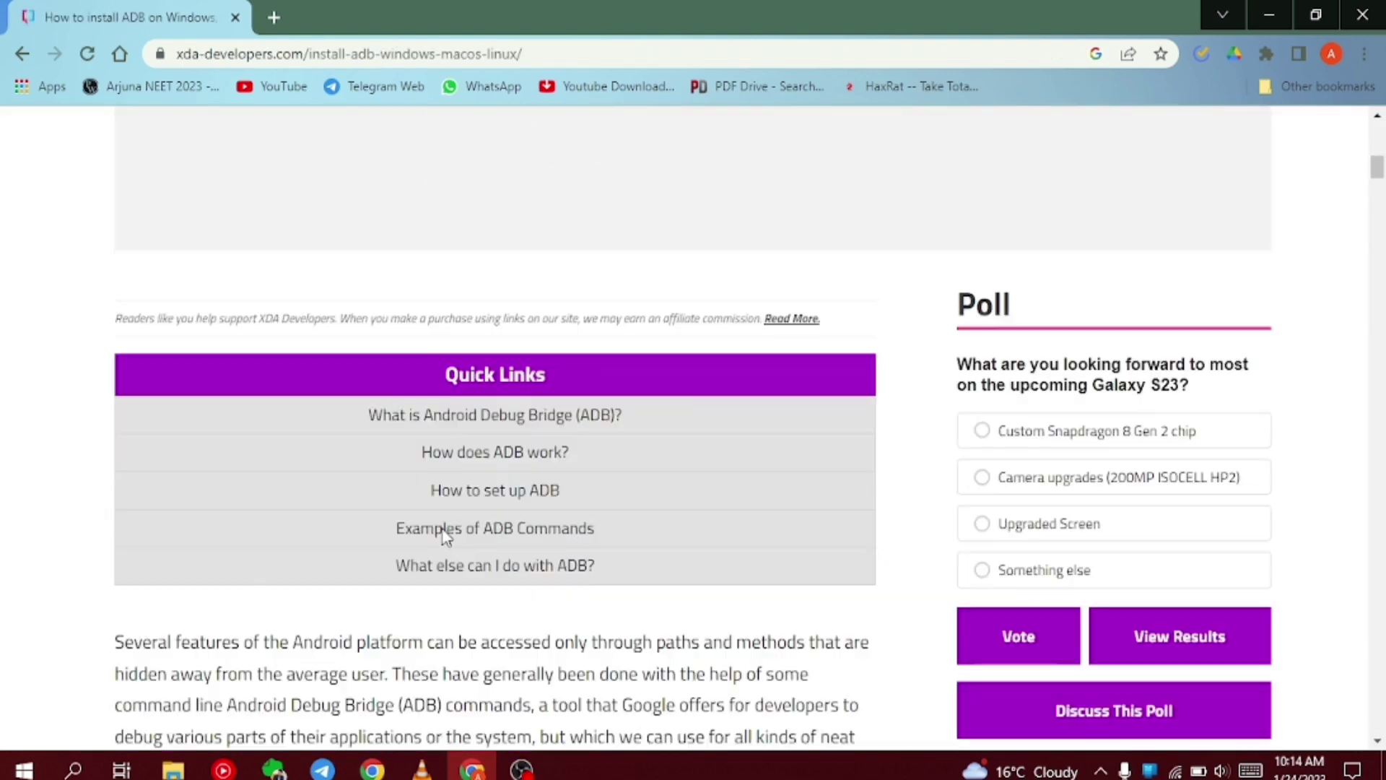
scroll(445, 538, "down", 20)
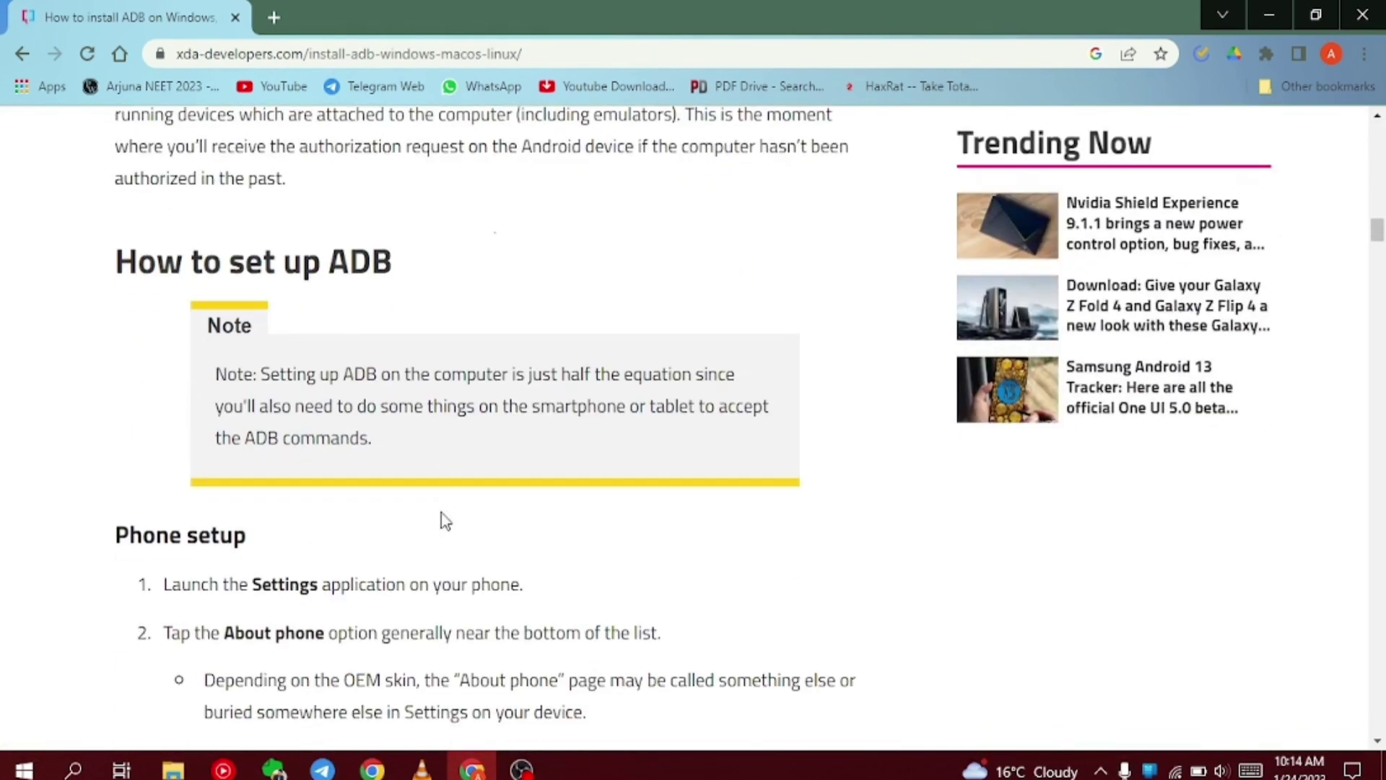
scroll(443, 521, "down", 17)
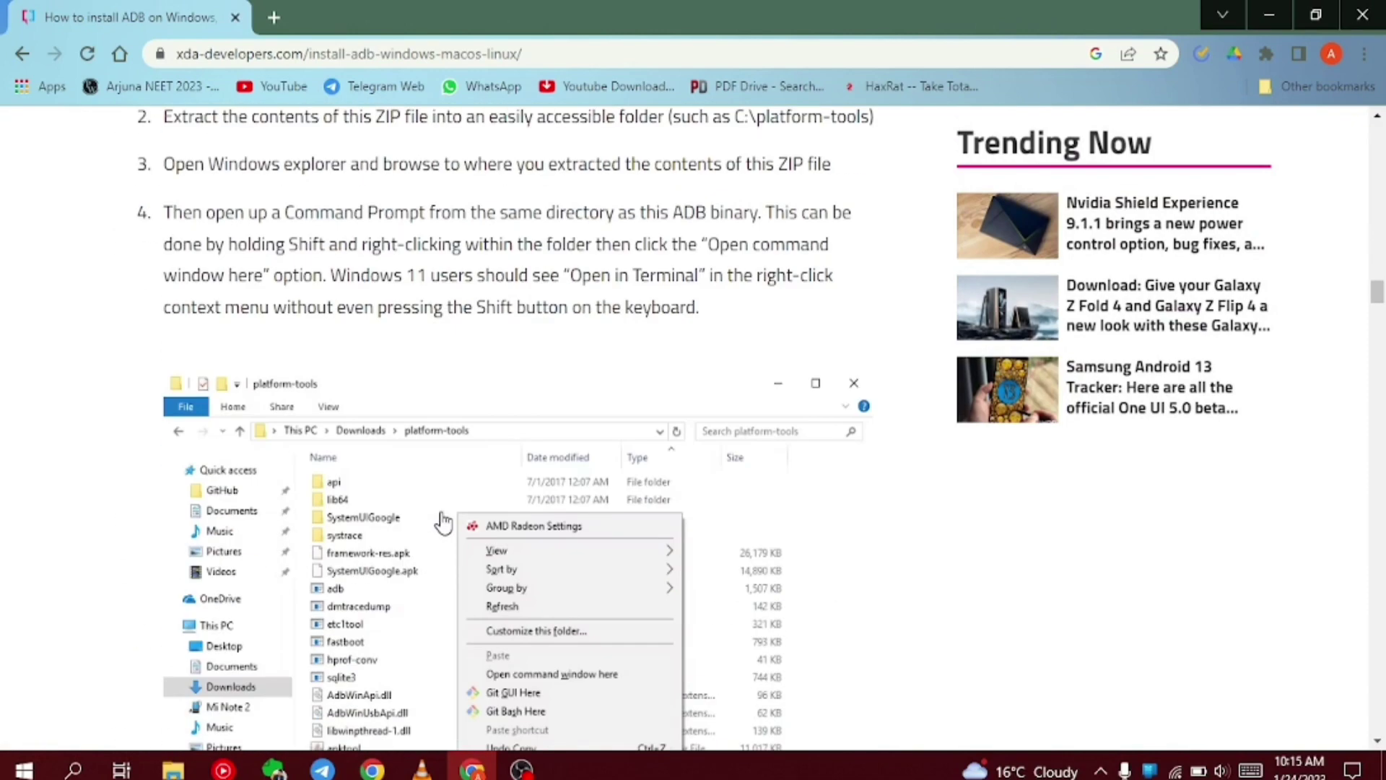
scroll(442, 522, "up", 9)
left_click(389, 570)
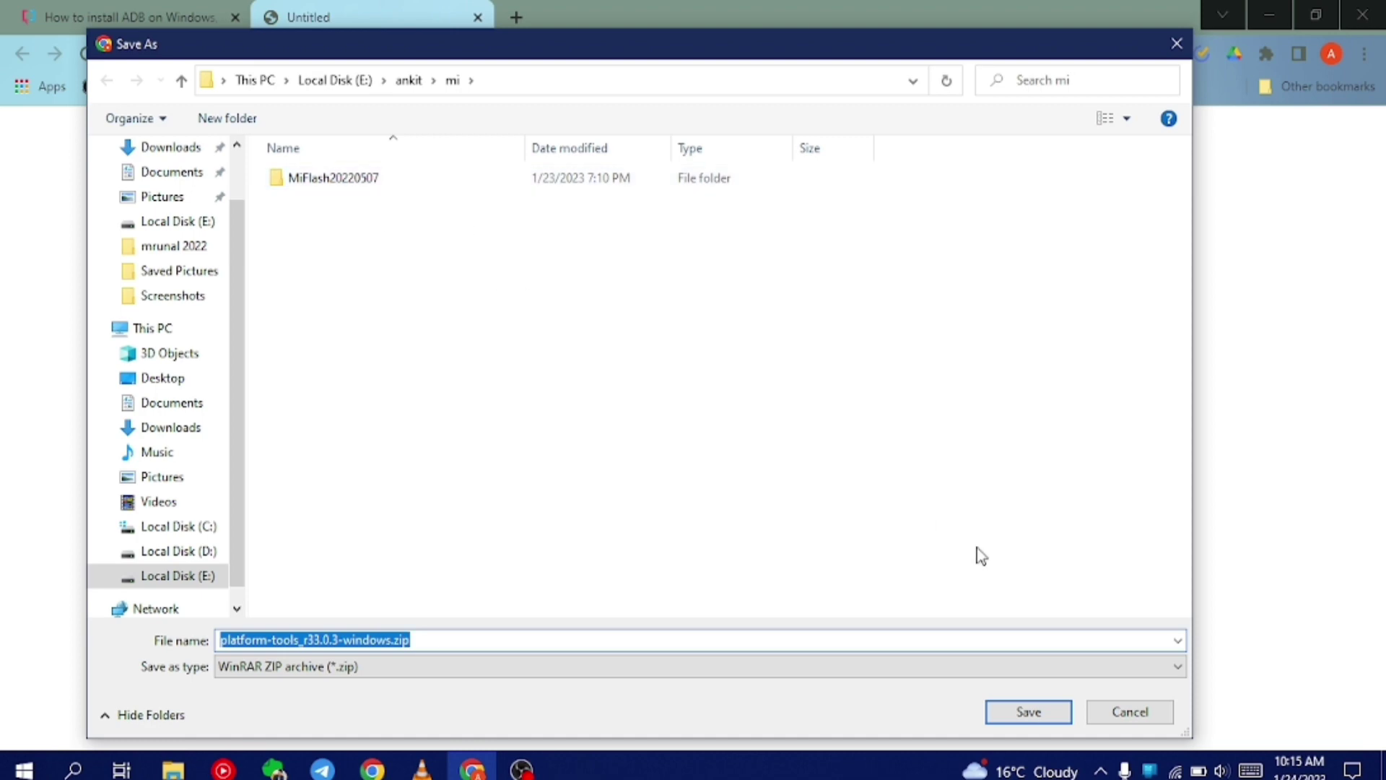
Step: Cancel saving platform-tools_r33.0.3-windows.zip, close the blank and XDA tabs, and minimise Chrome
left_click(1129, 710)
middle_click(254, 16)
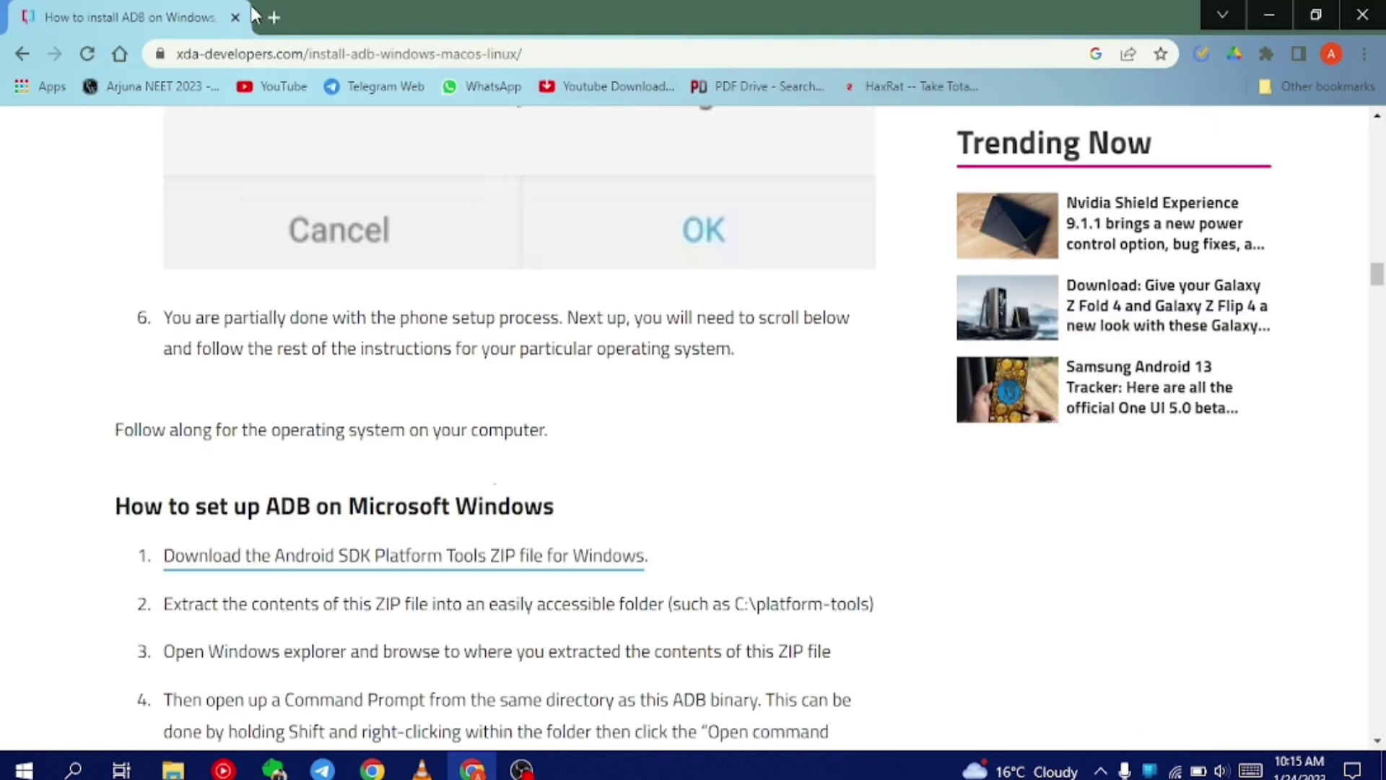
left_click(274, 18)
left_click(233, 16)
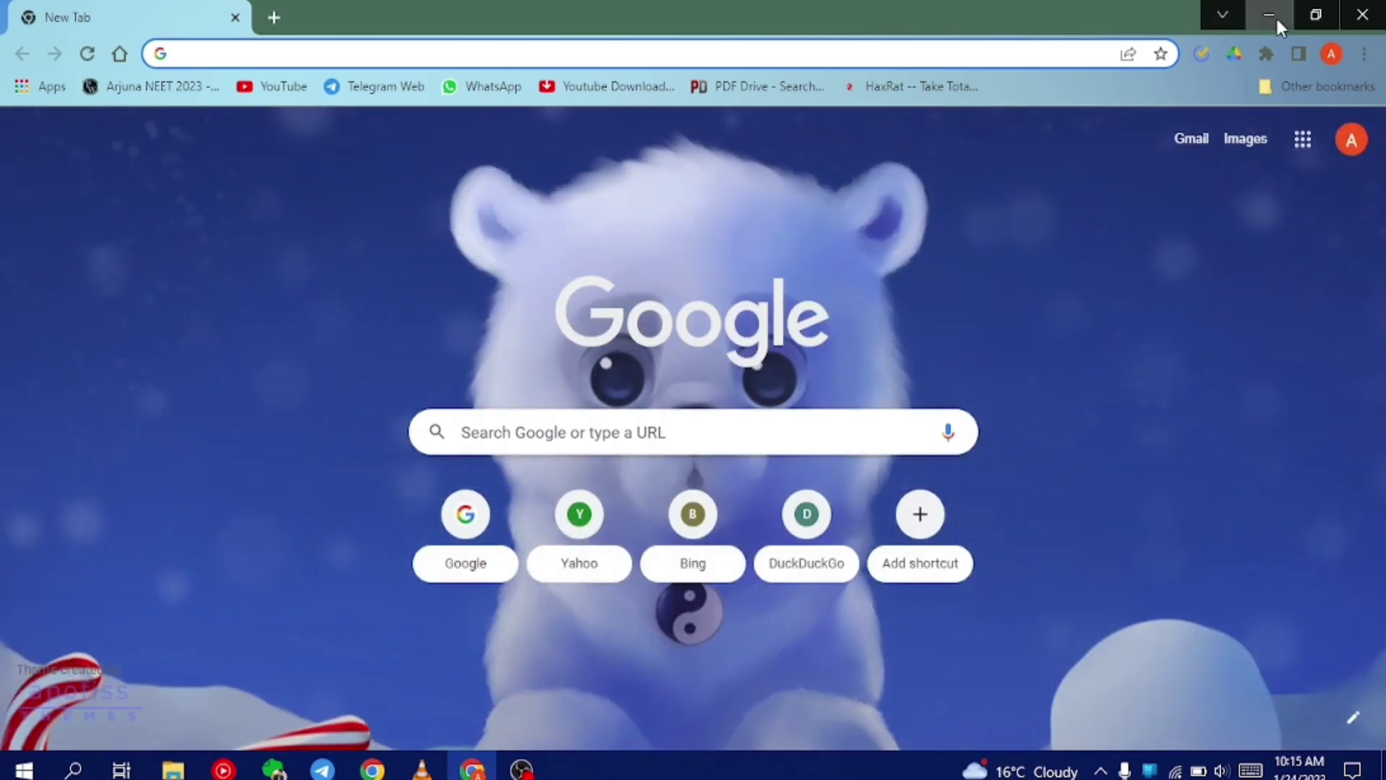
left_click(1272, 15)
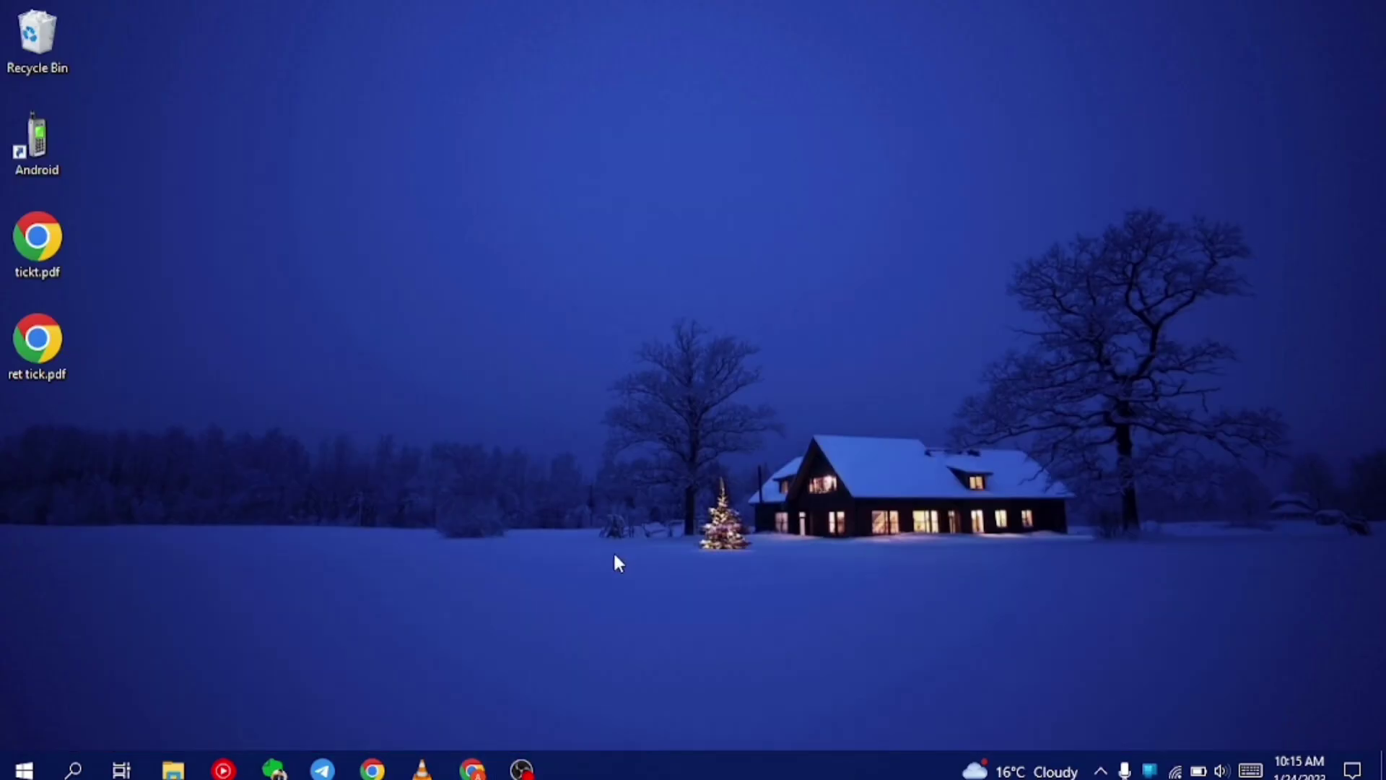
Step: Switch to This PC and browse to Local Disk (E:)\ankit
left_click(181, 771)
left_click(272, 706)
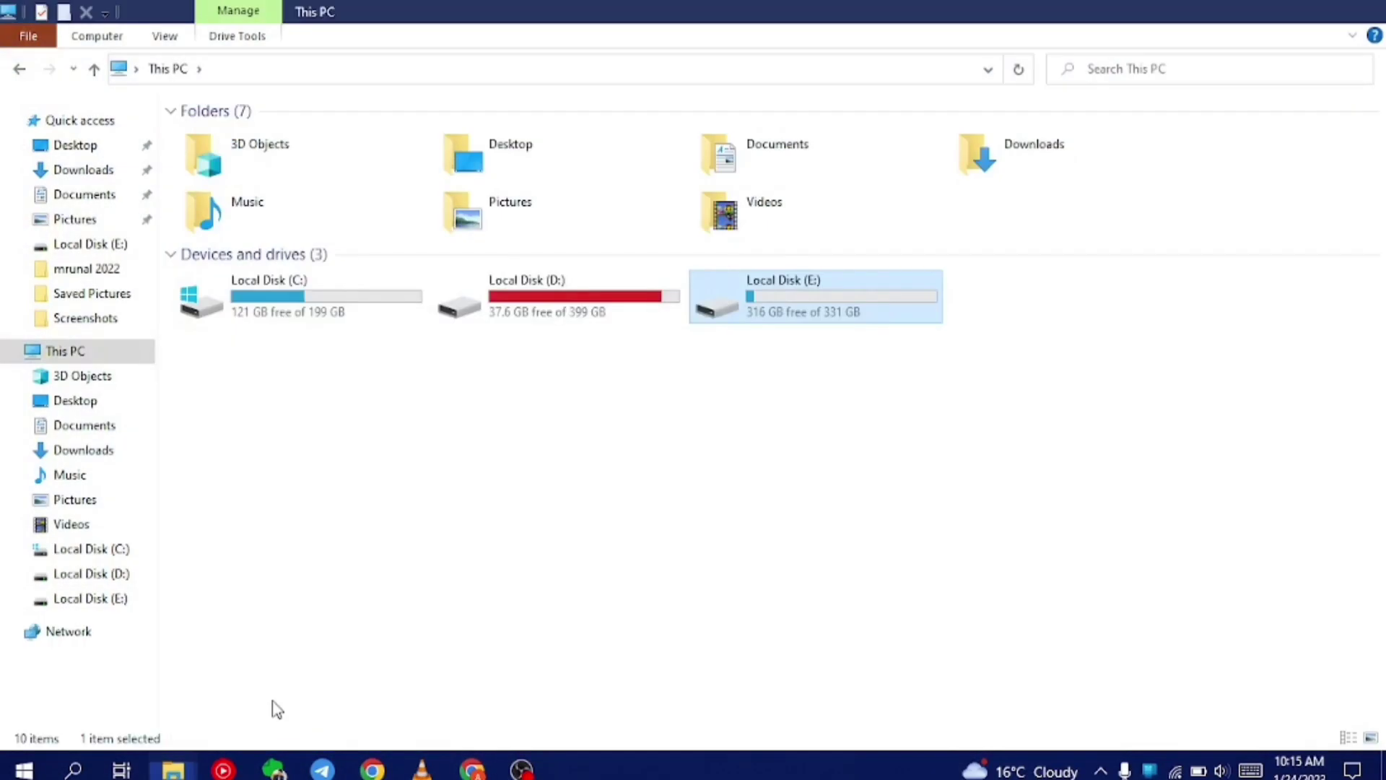
double_click(797, 312)
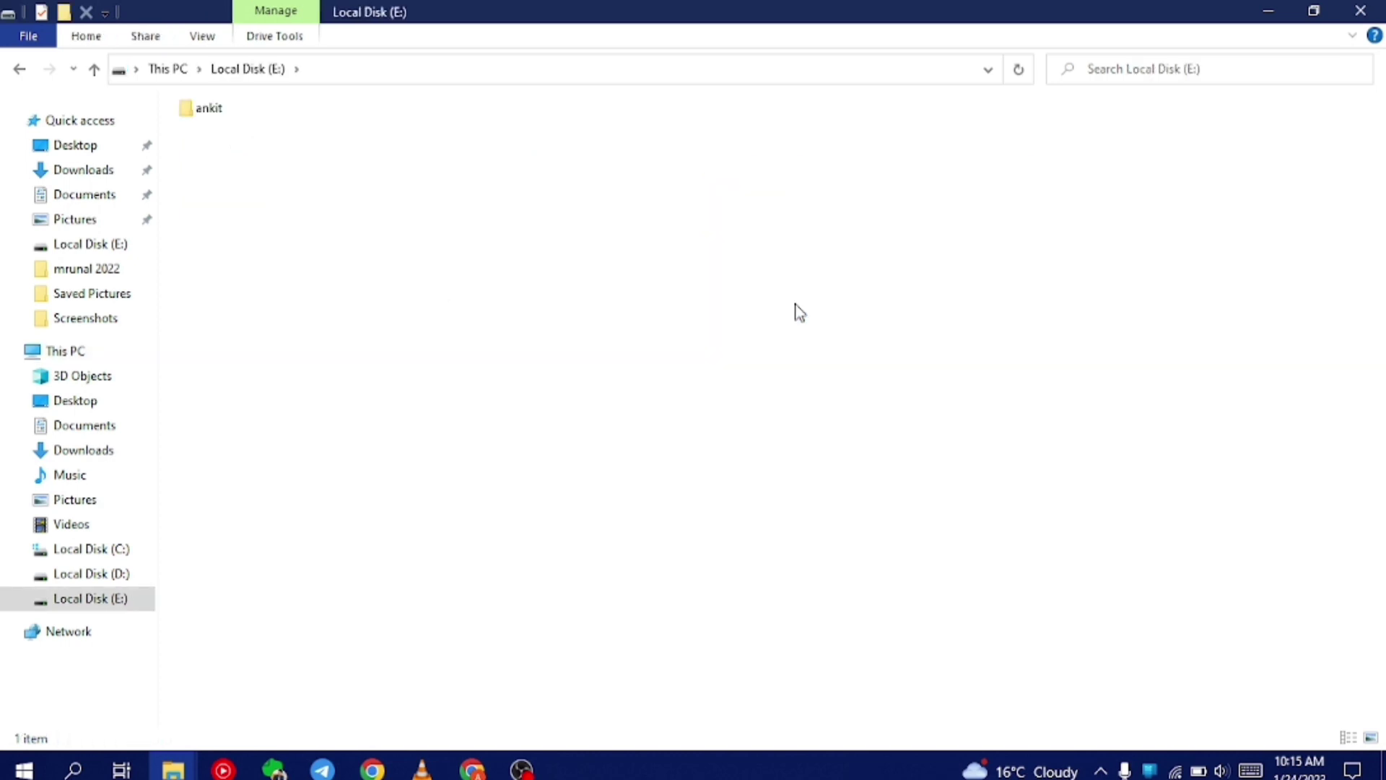
double_click(304, 105)
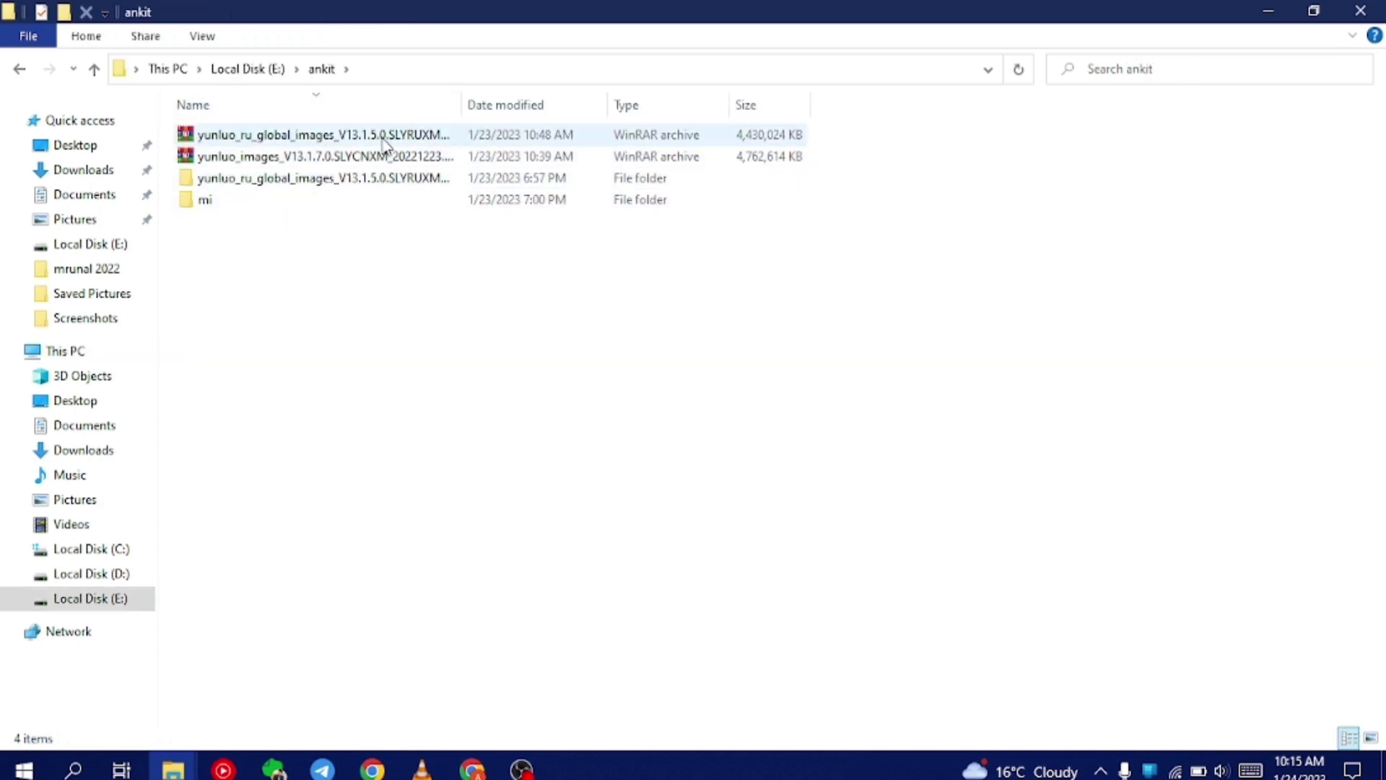
Step: Open the V13.1.7.0.SLYCNXM archive in WinRAR, cancel it, and dismiss the extraction menu
left_click(322, 158)
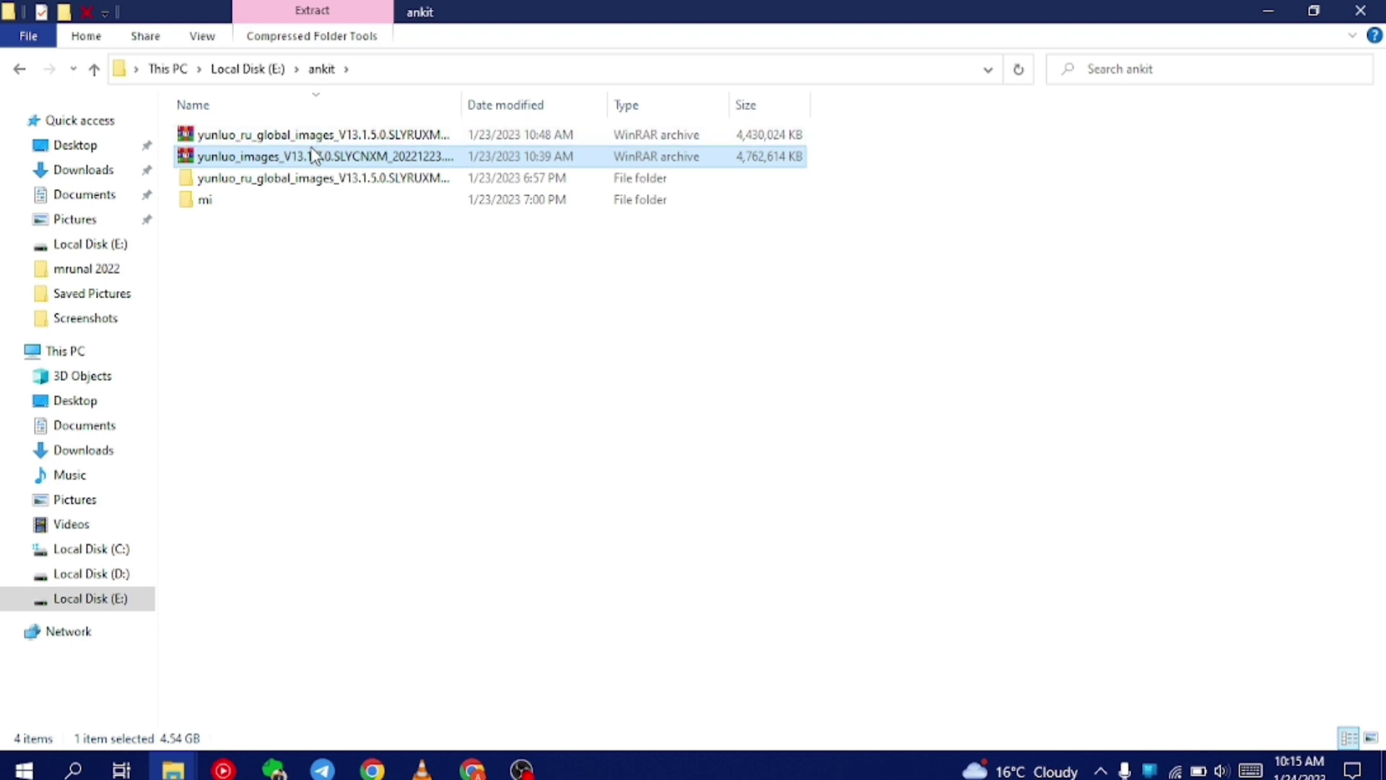
double_click(417, 163)
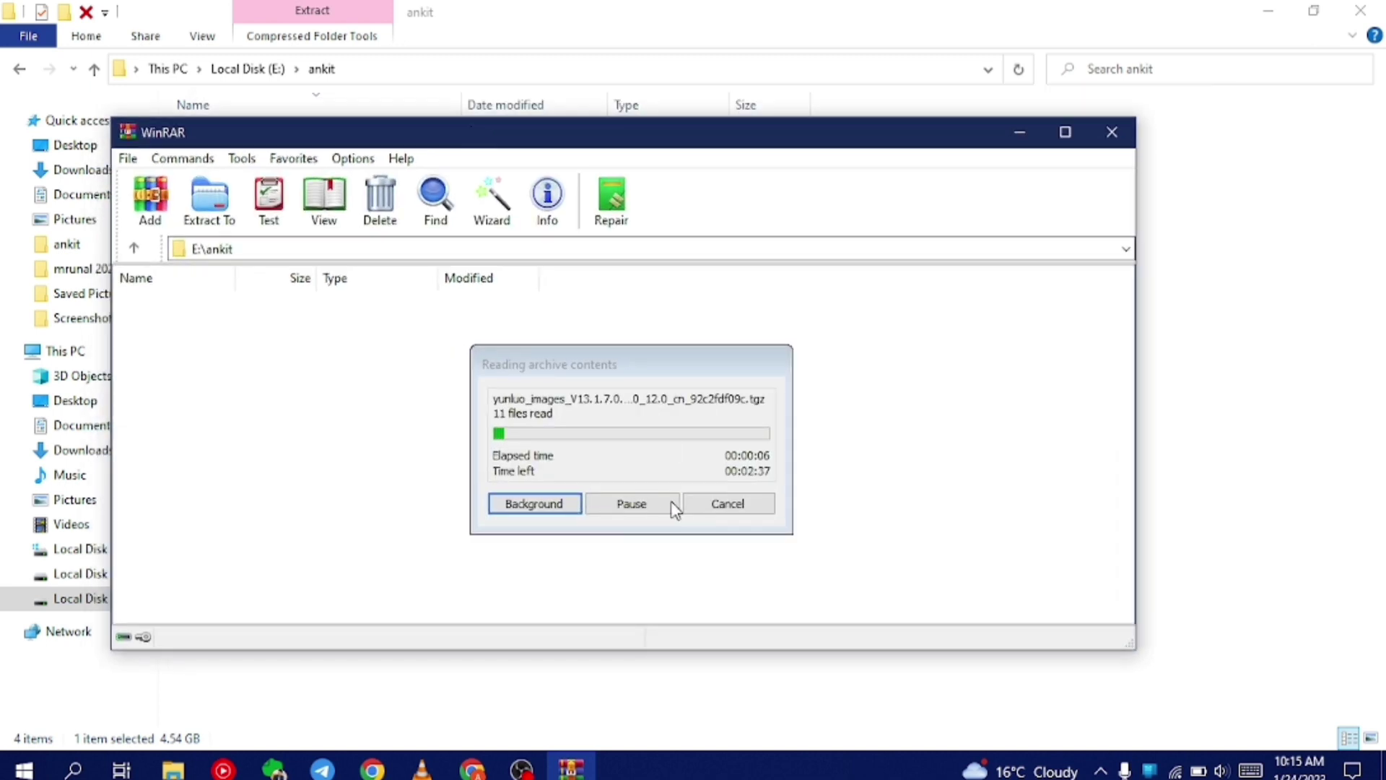
left_click(721, 504)
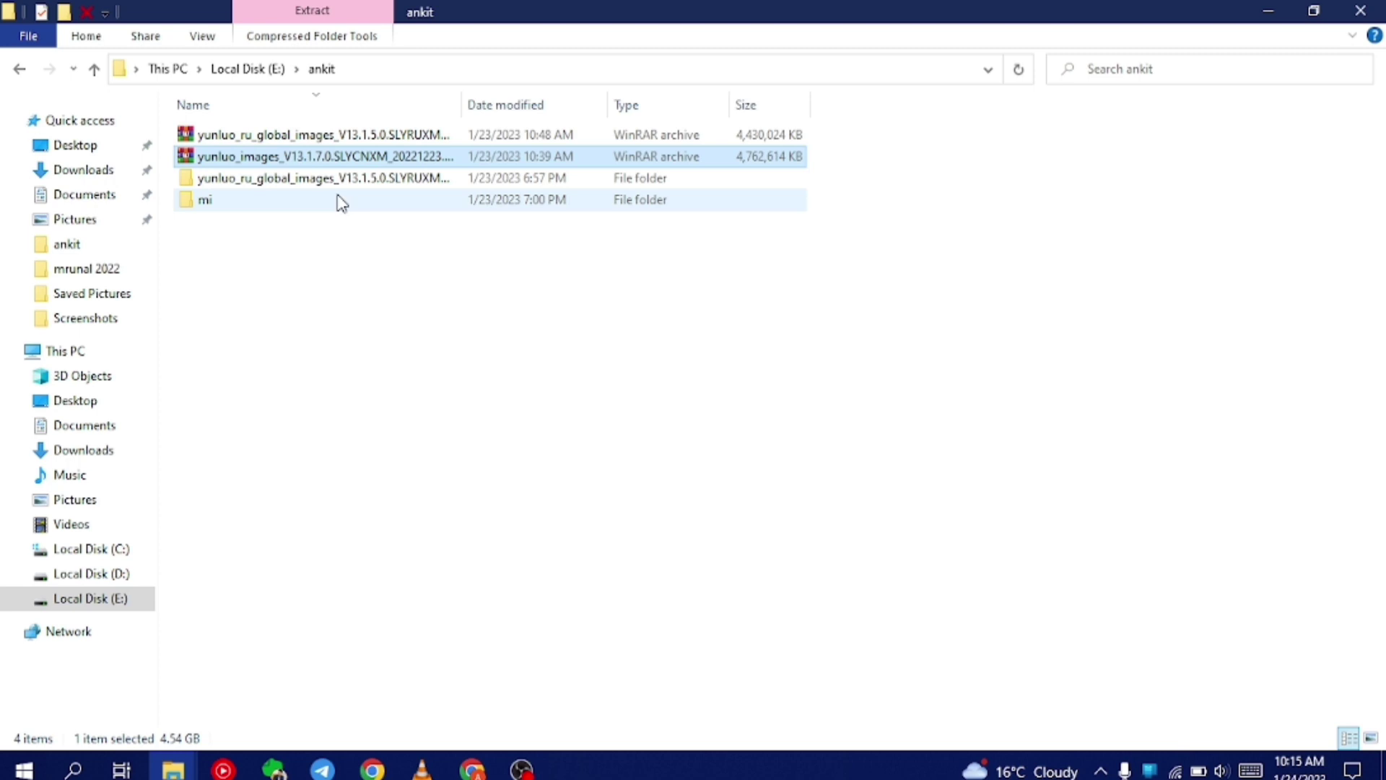
left_click(278, 181)
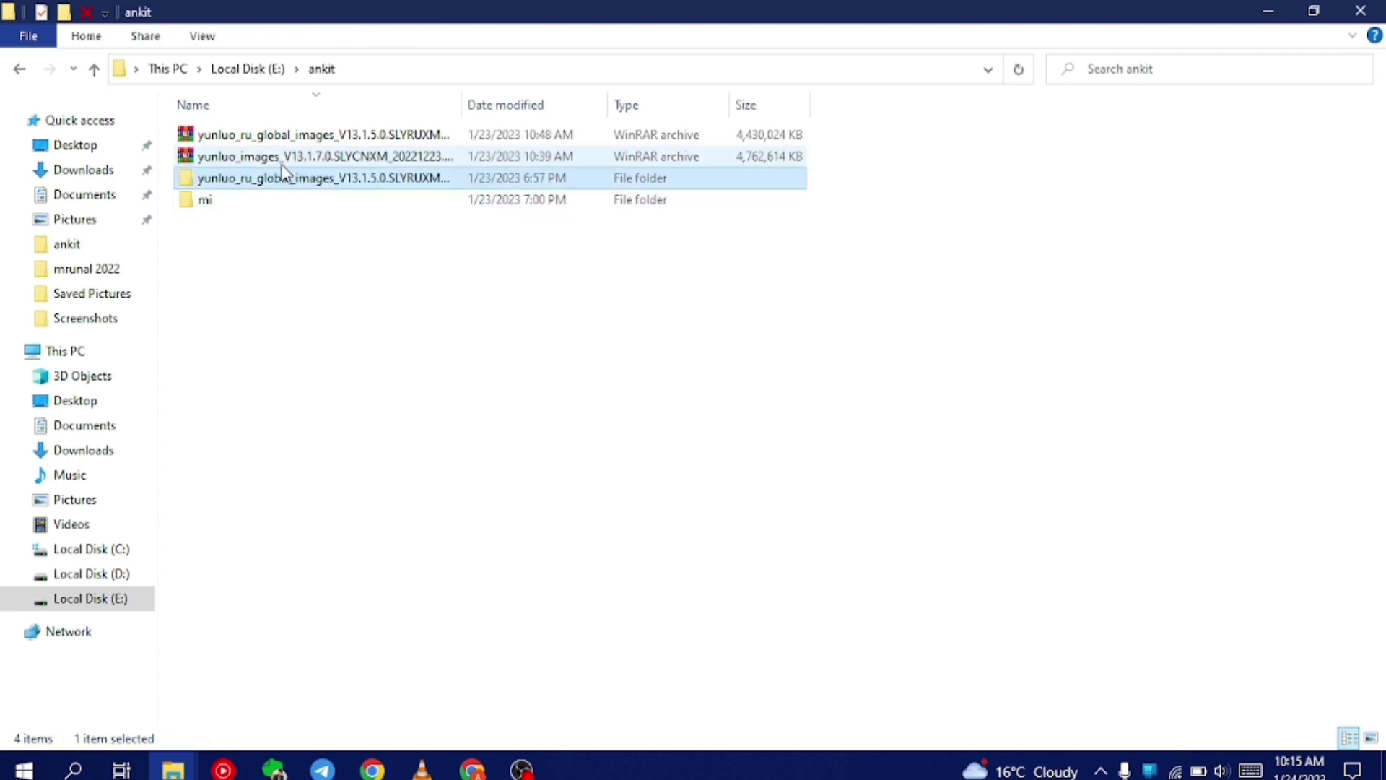
left_click(285, 159)
right_click(288, 162)
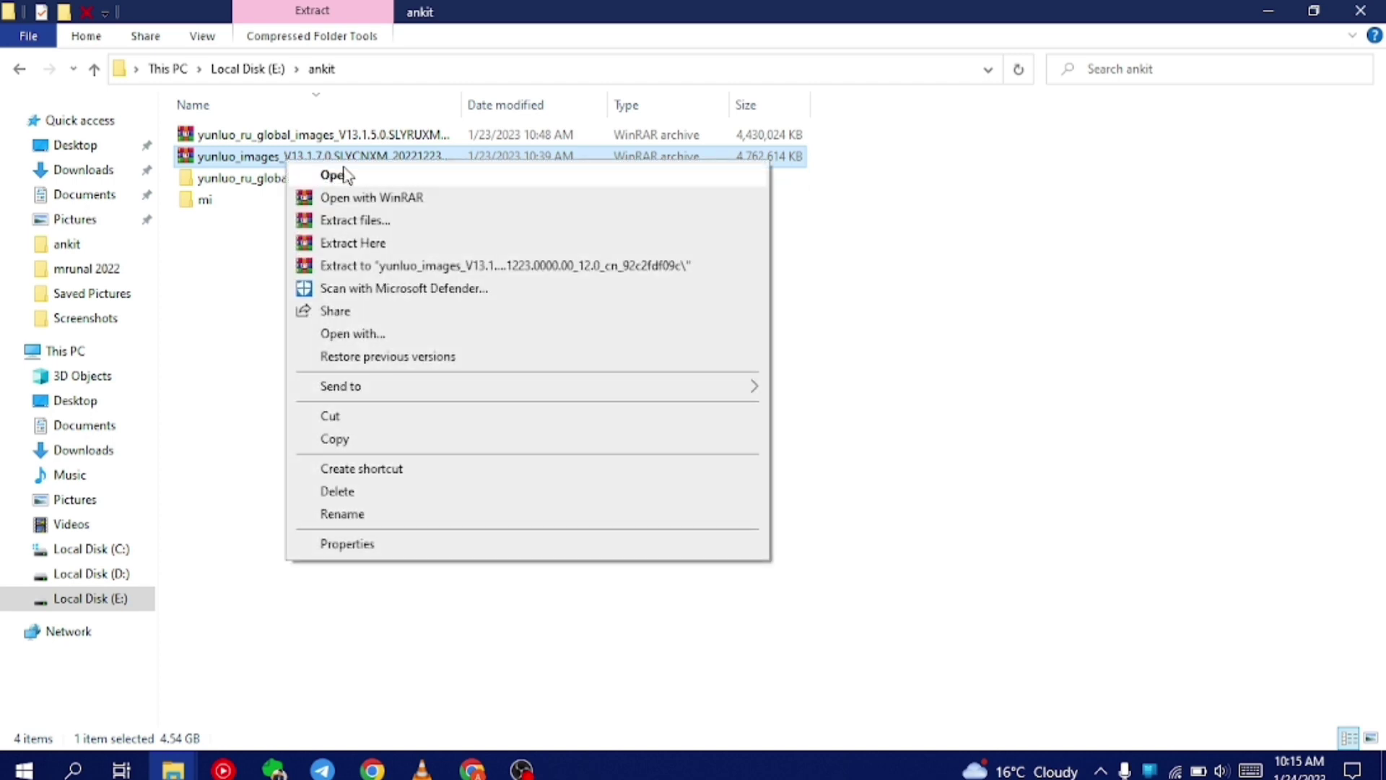
left_click(956, 263)
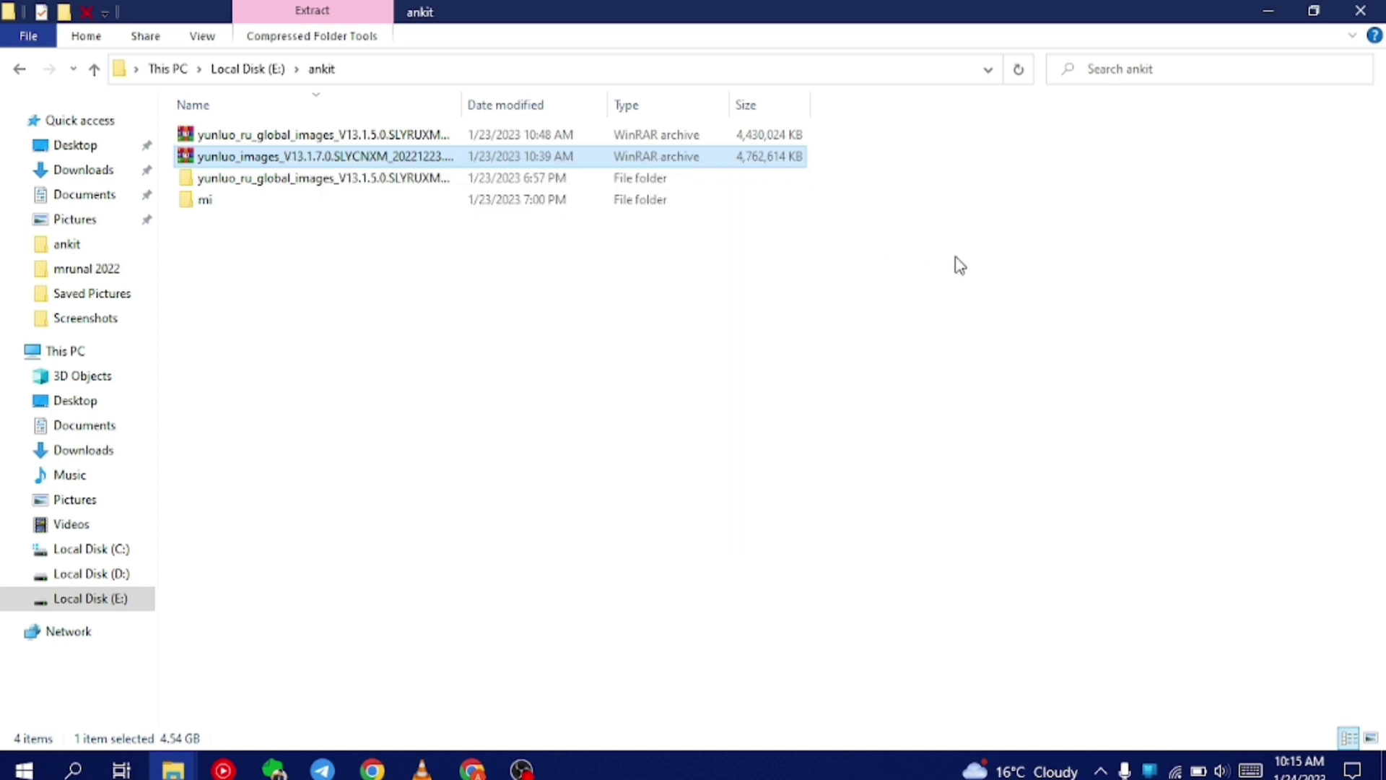
Step: On Local Disk (C:), open the extracted yunluo_images folders and return to the C: root
left_click(93, 552)
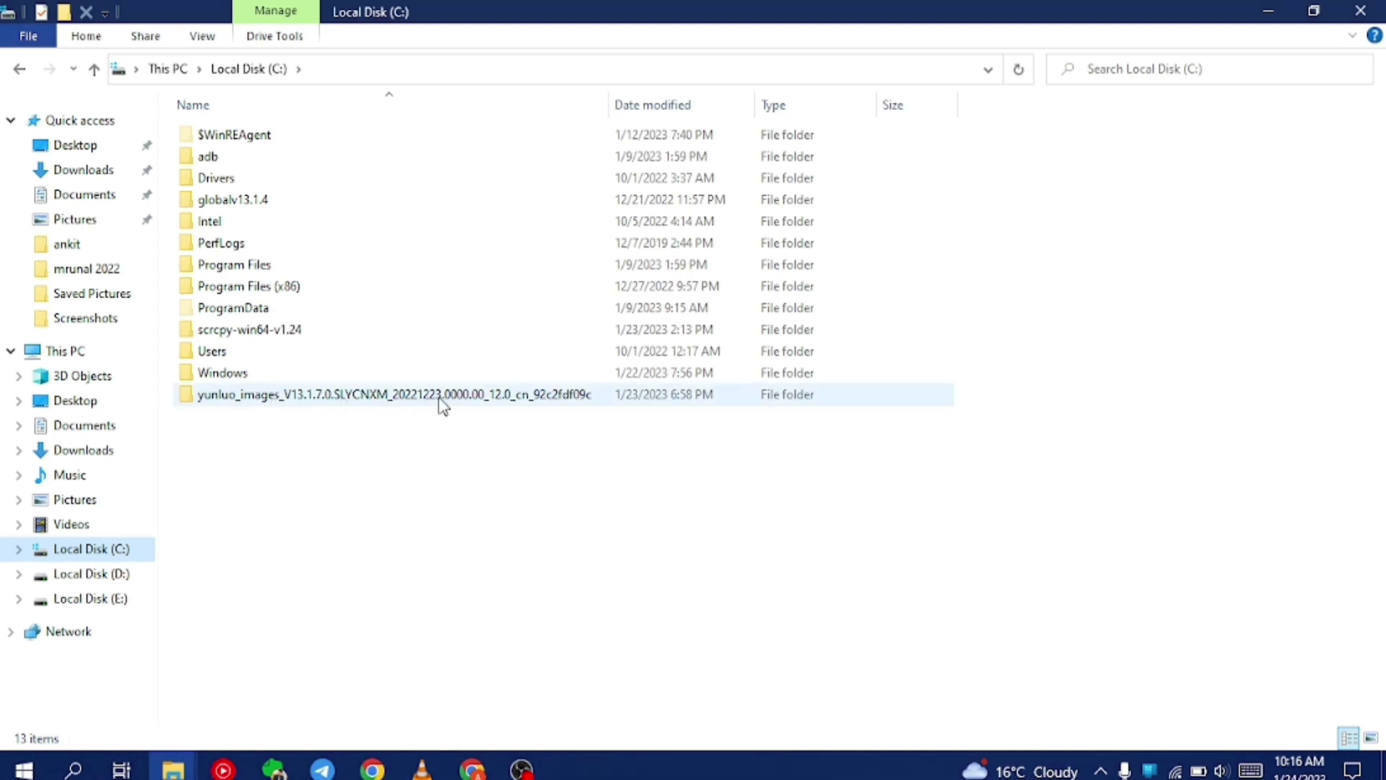
double_click(582, 401)
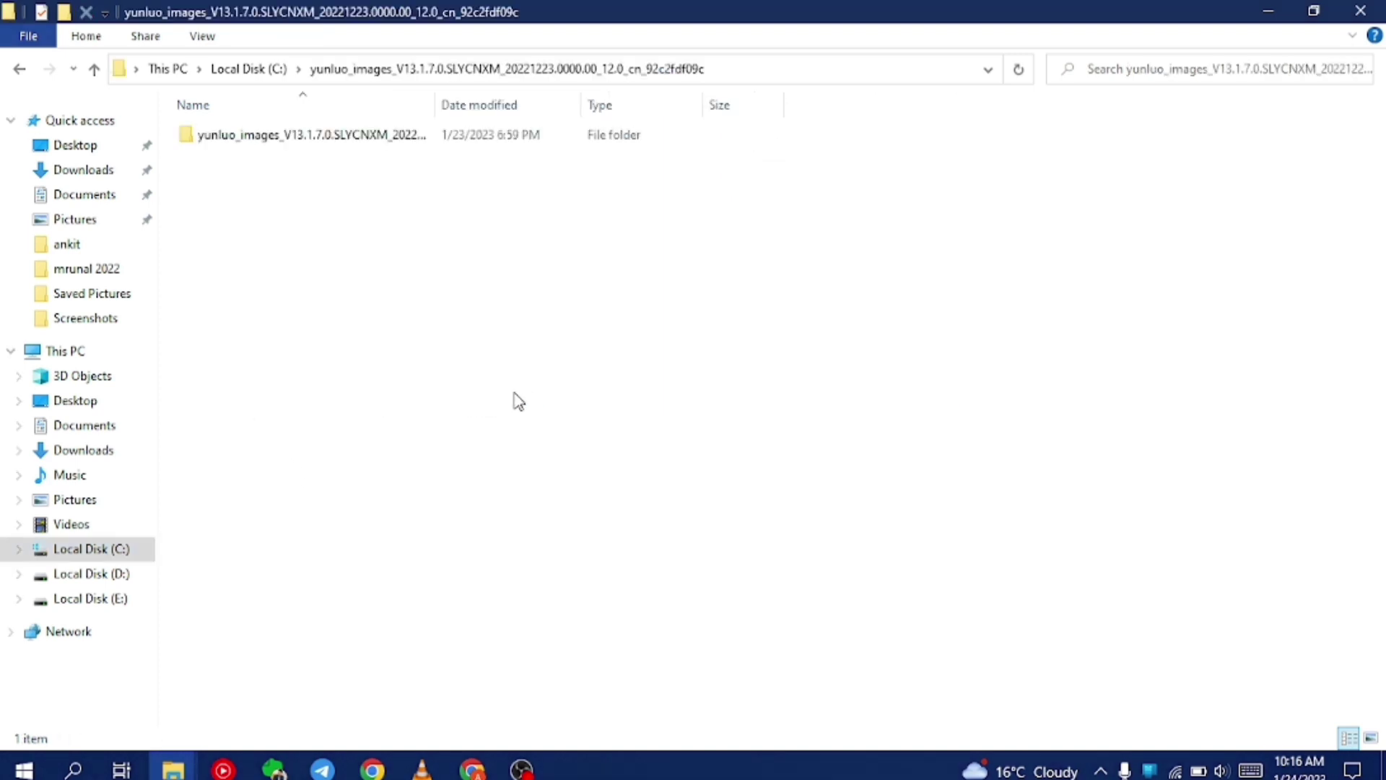
double_click(311, 141)
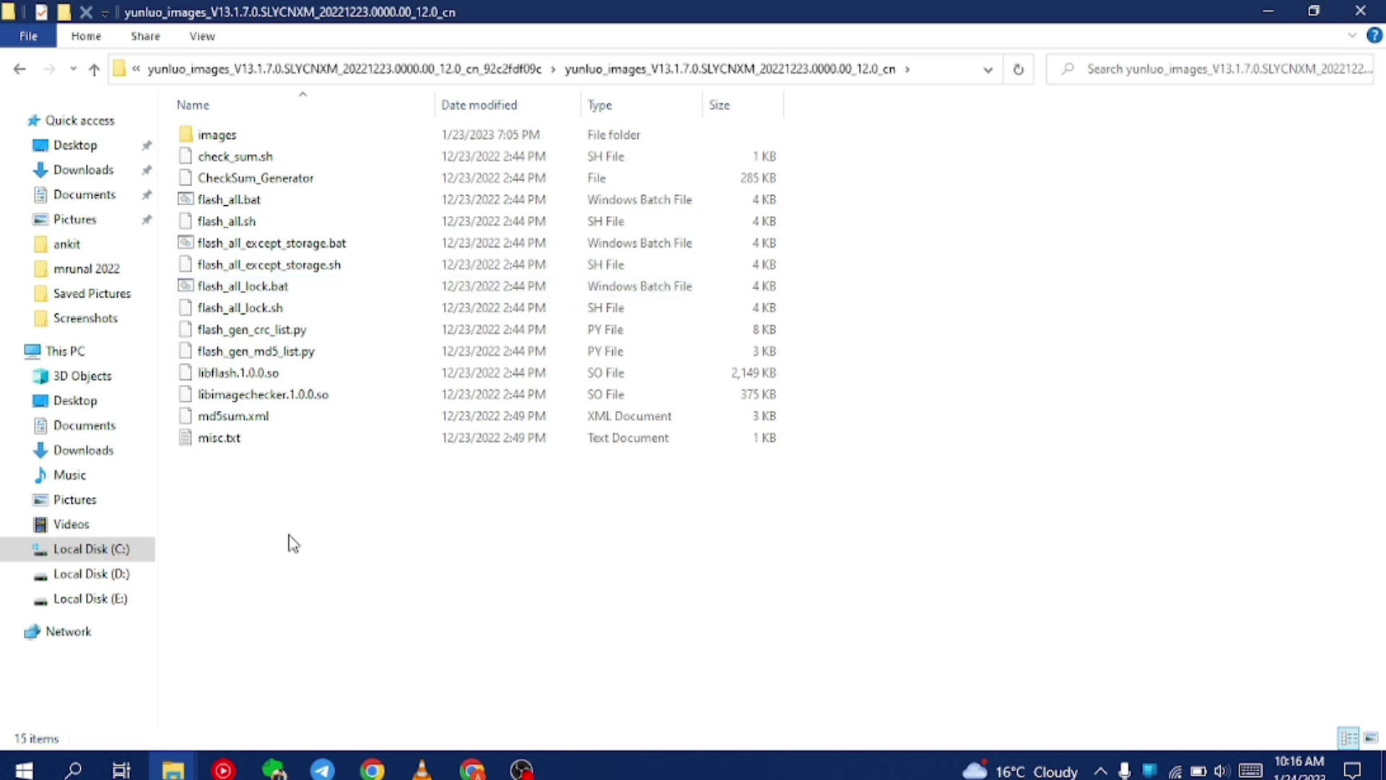
left_click(226, 69)
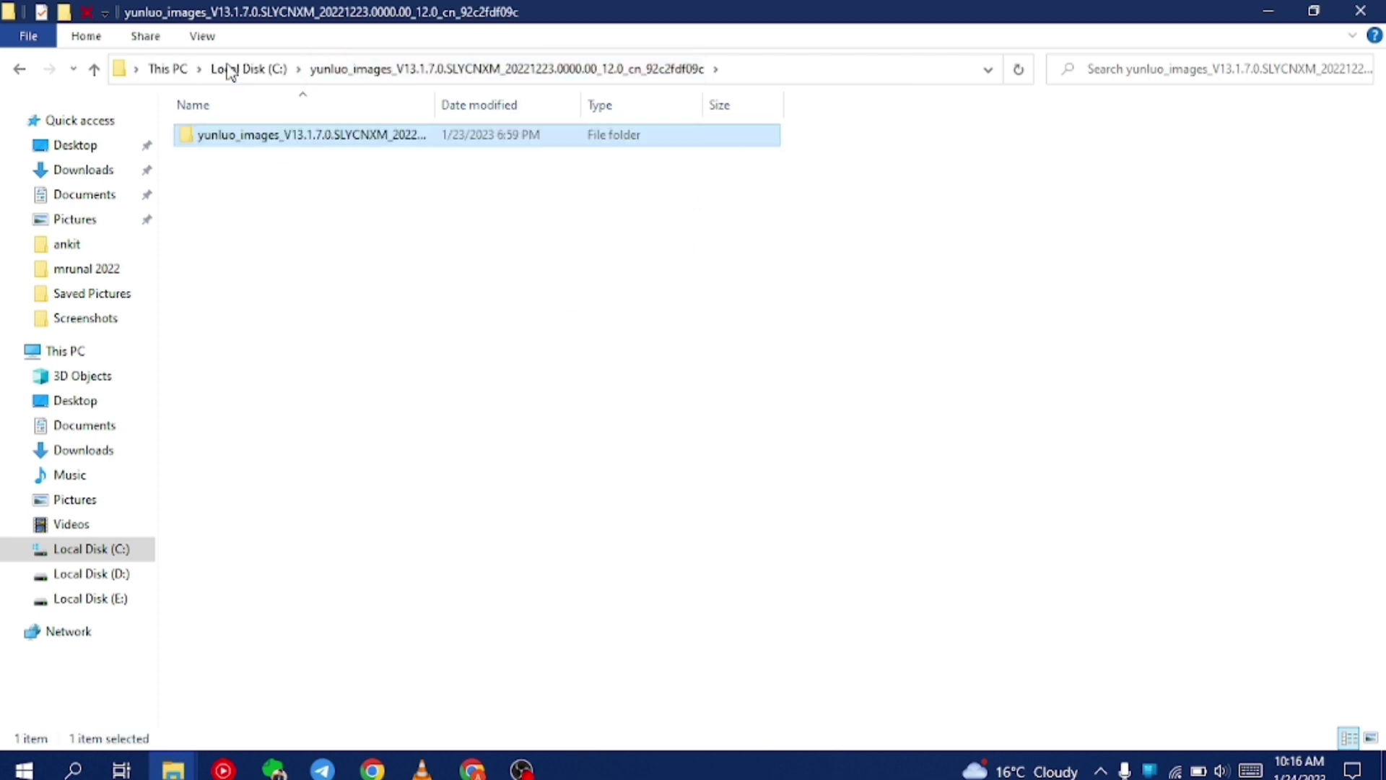
left_click(280, 69)
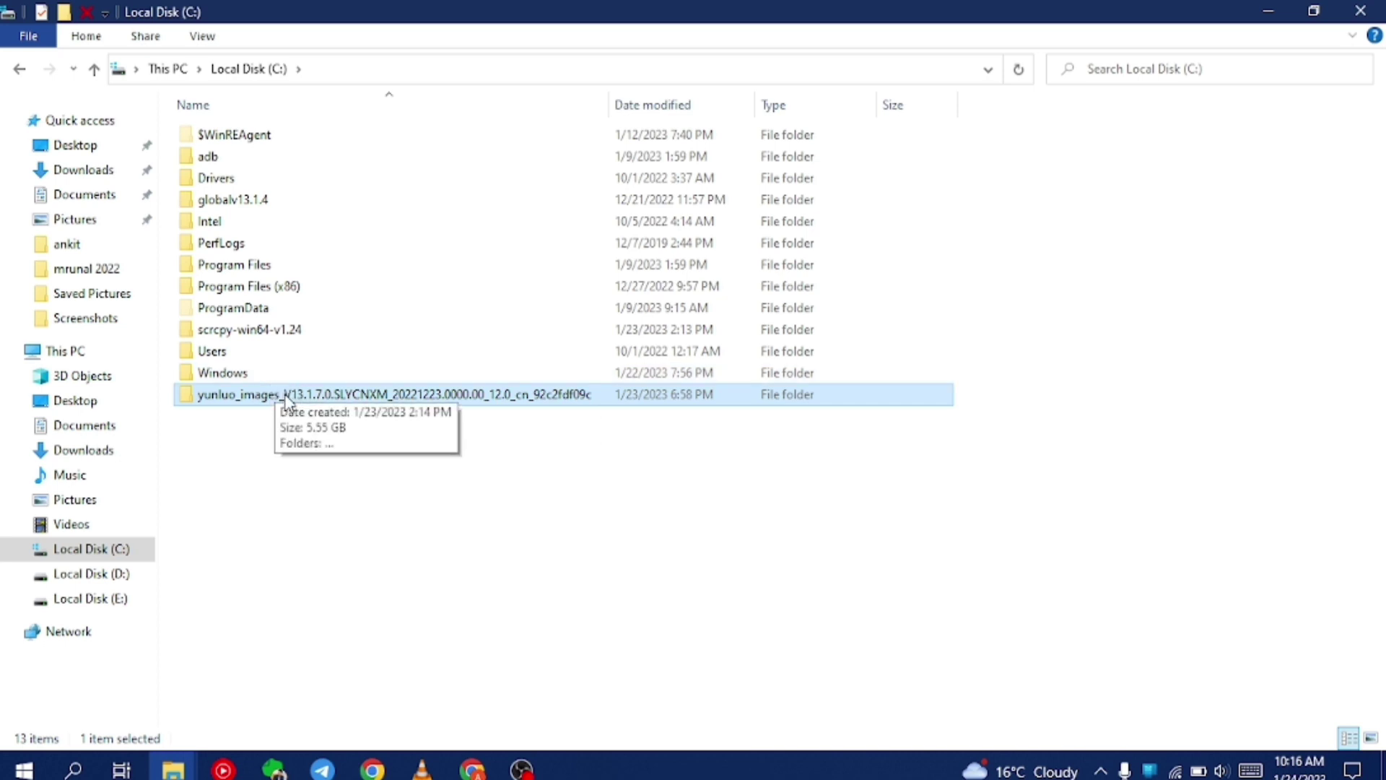
Step: Peek into globalv13.1.4, then open the yunluo_images folder and its inner ROM folder, back to outer
double_click(260, 200)
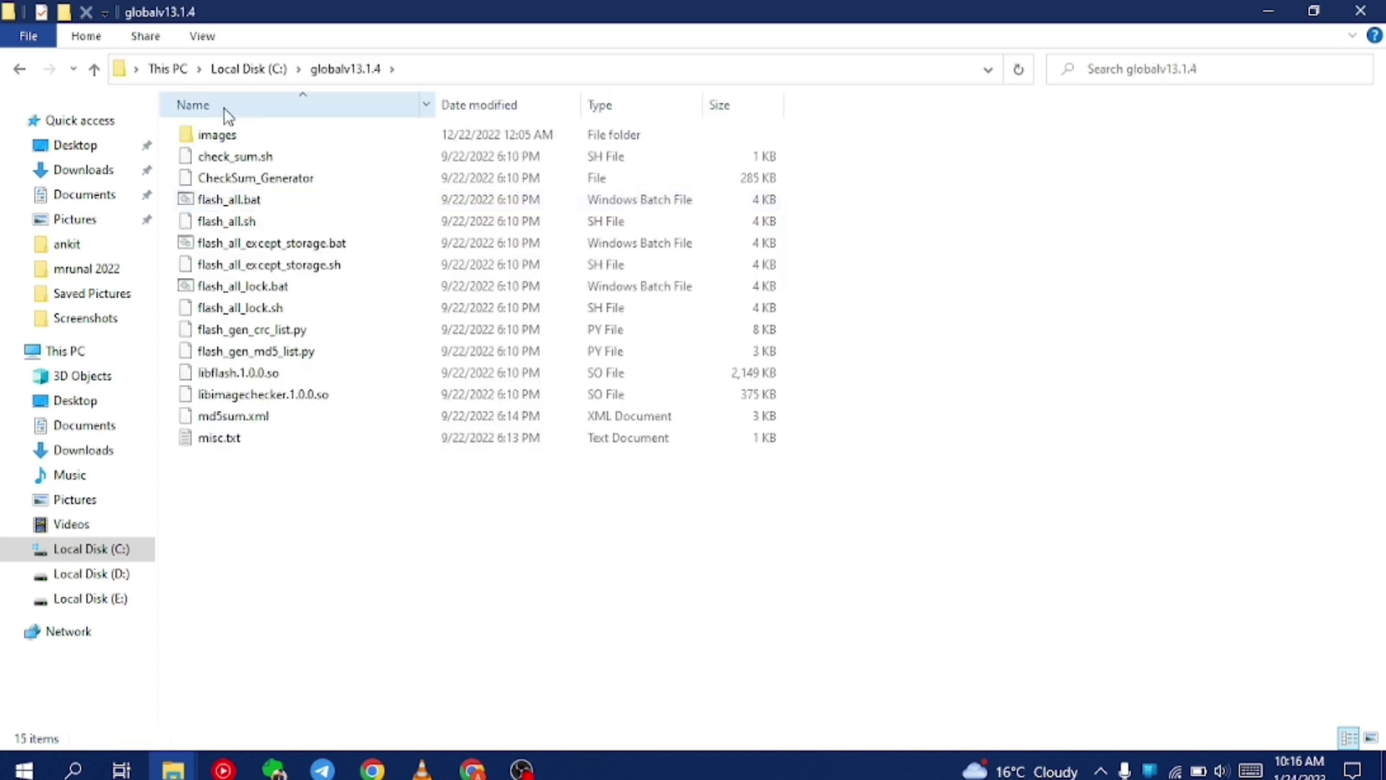
left_click(249, 69)
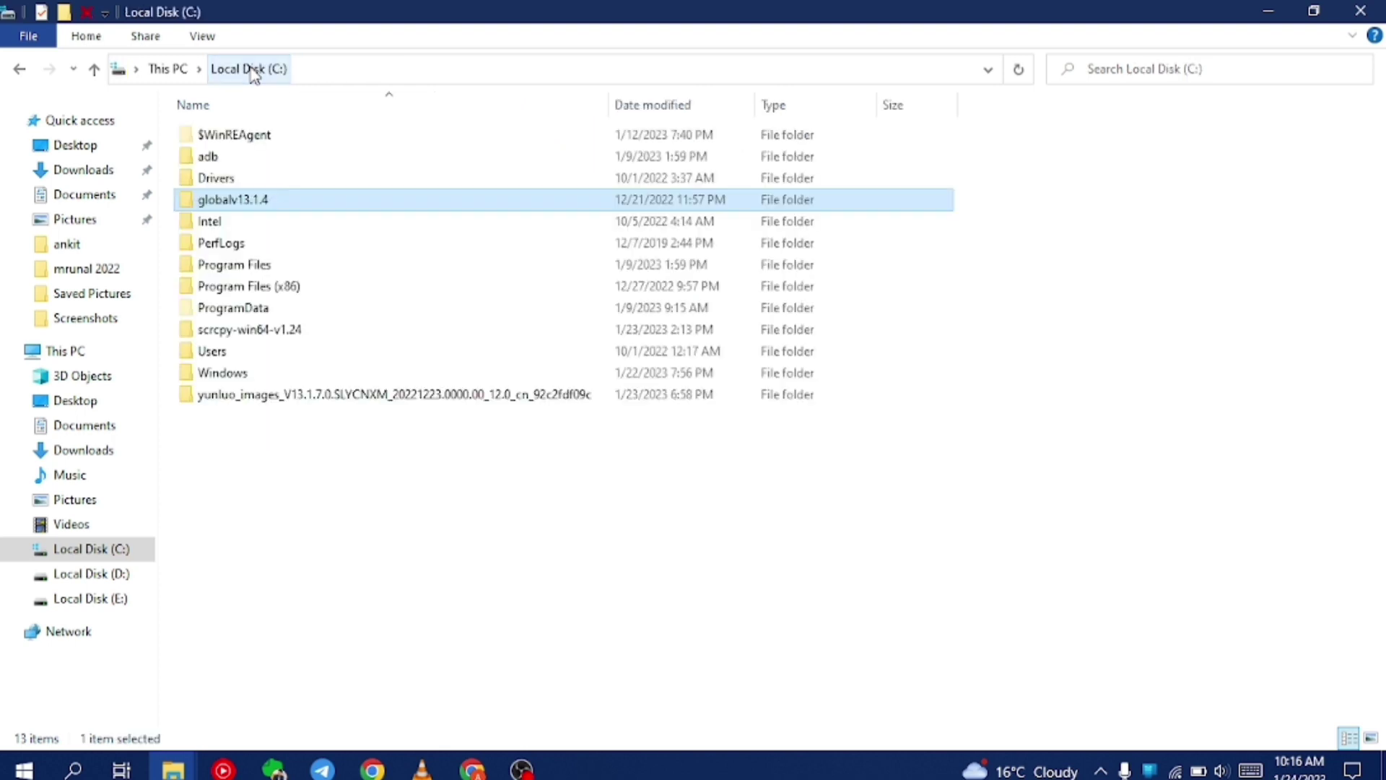
double_click(320, 397)
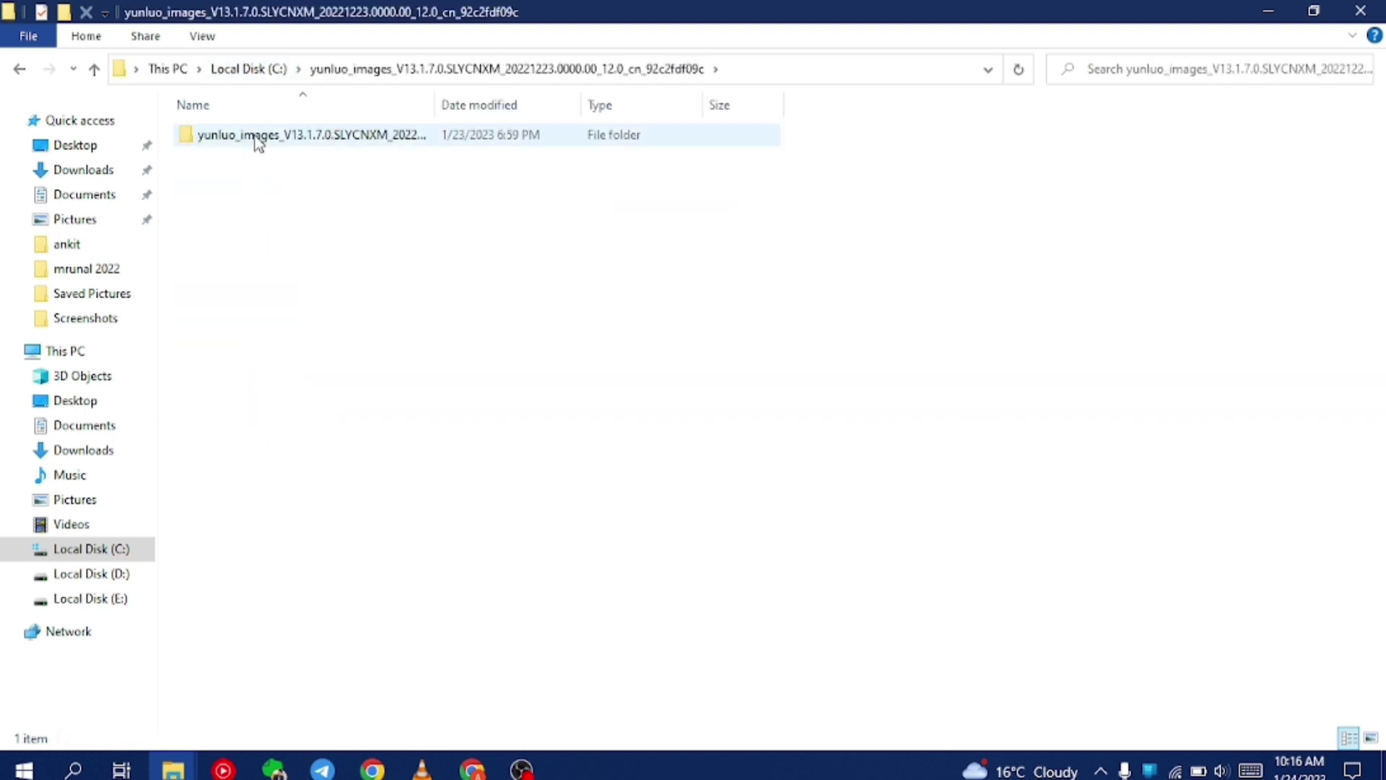
double_click(256, 135)
left_click(285, 70)
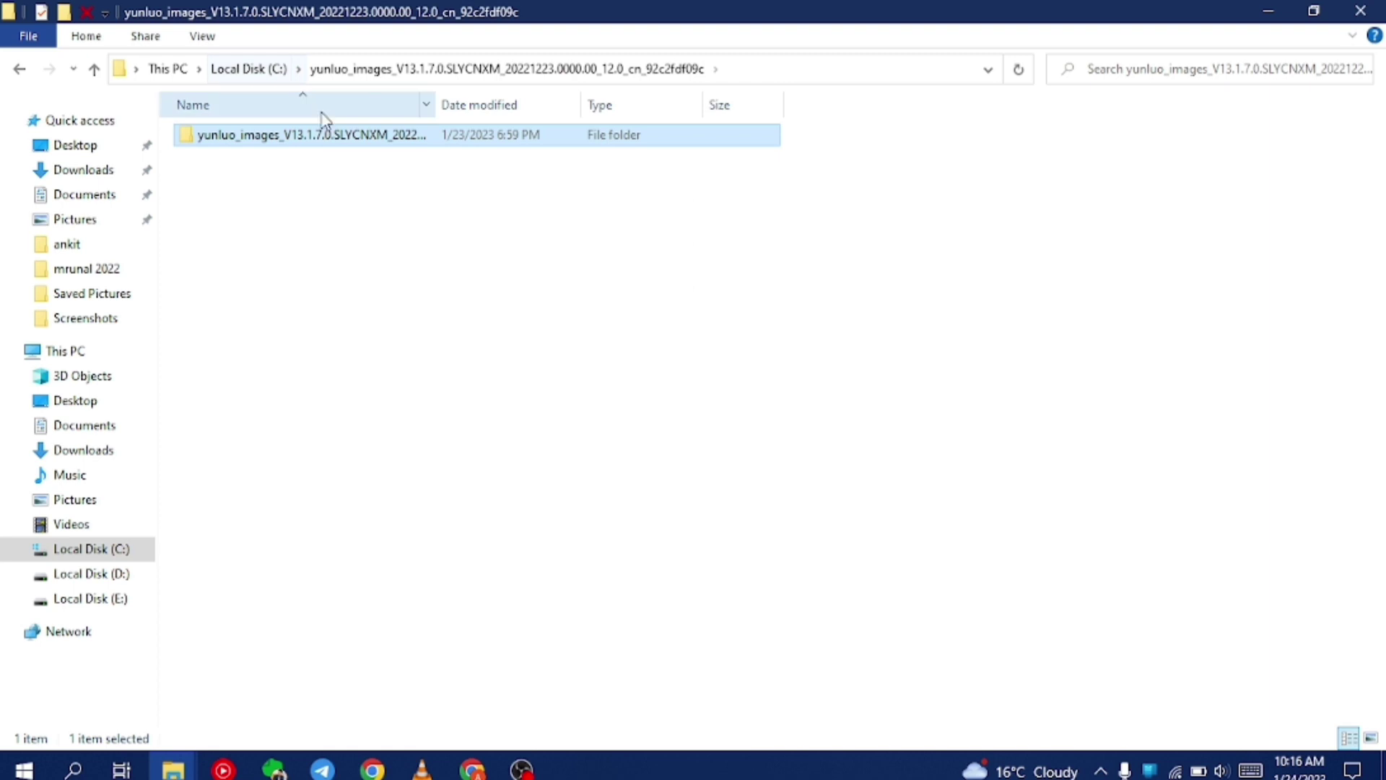
Step: Copy the inner yunluo_images ROM folder and paste it into the root of C:
right_click(337, 139)
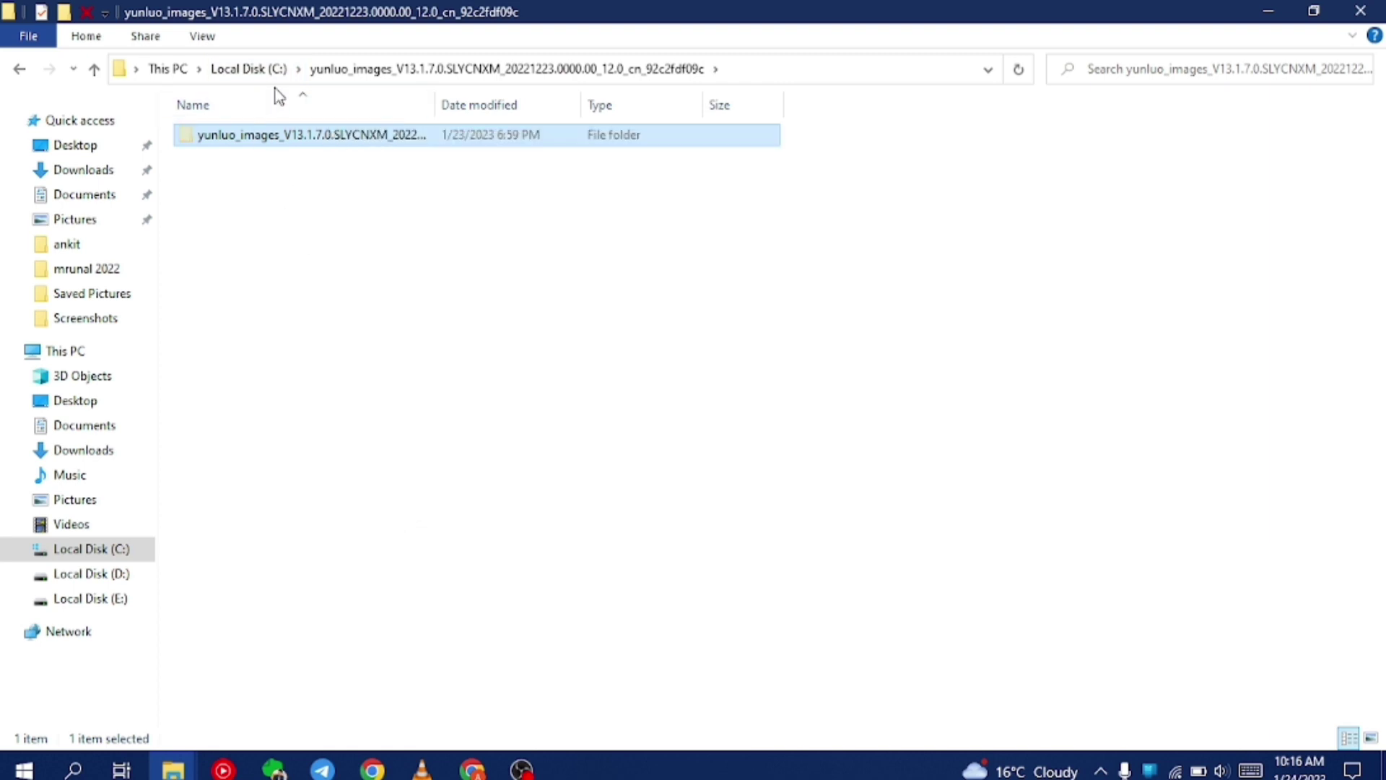
left_click(257, 71)
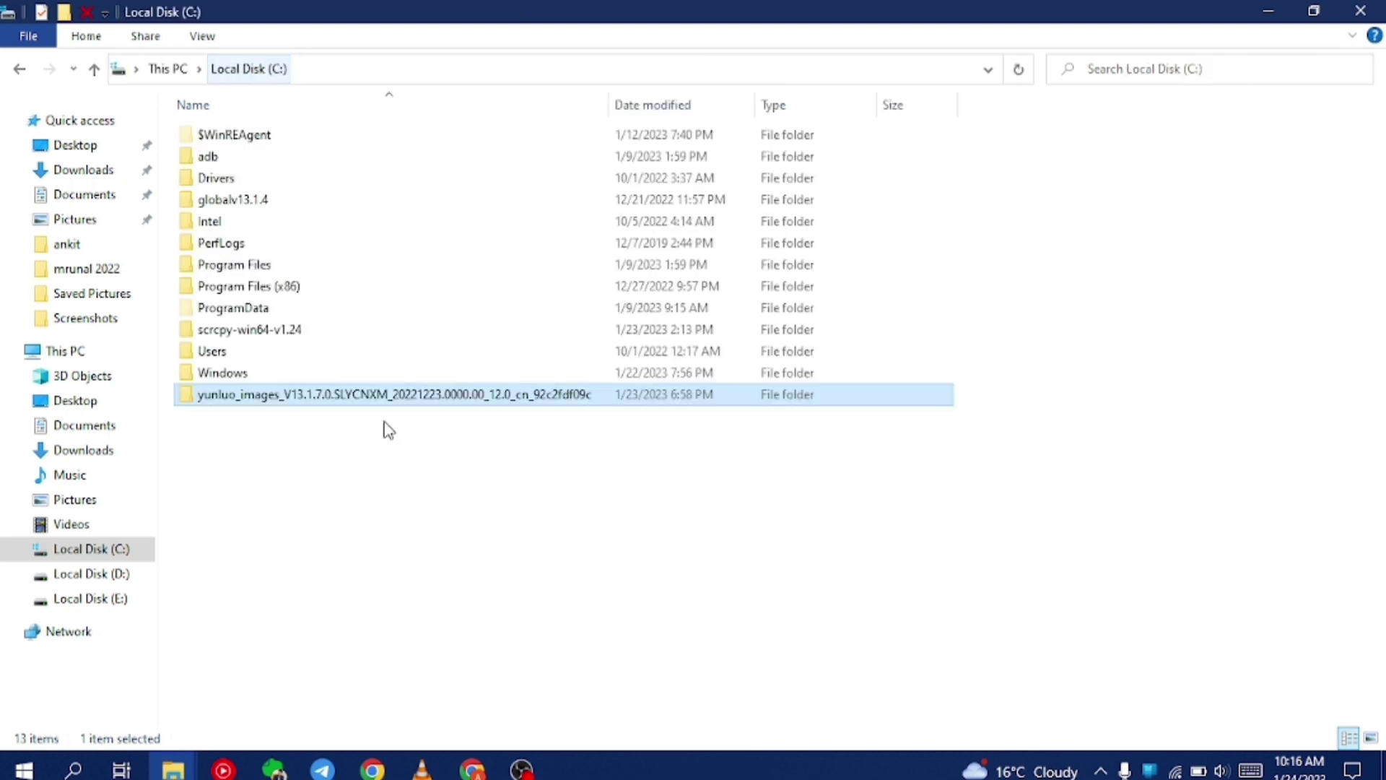
right_click(407, 547)
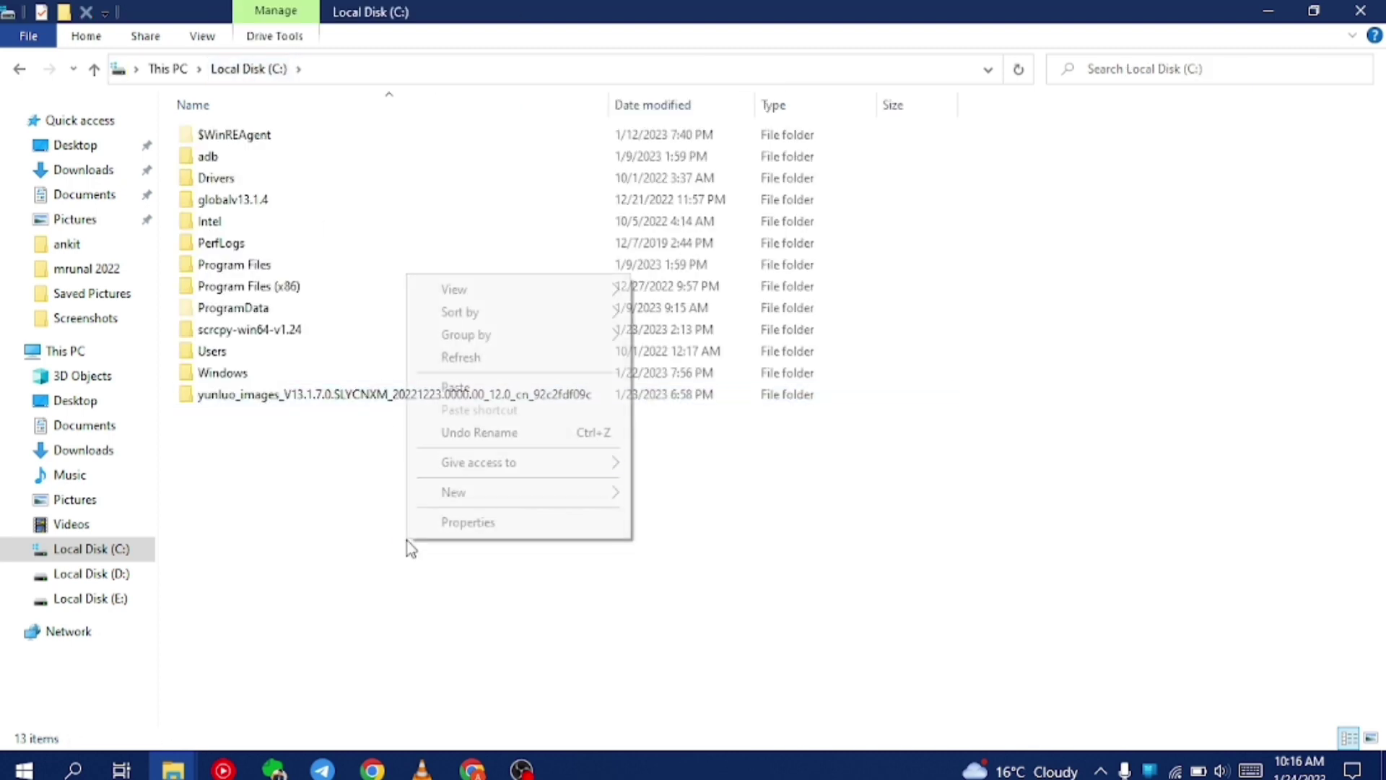
left_click(499, 388)
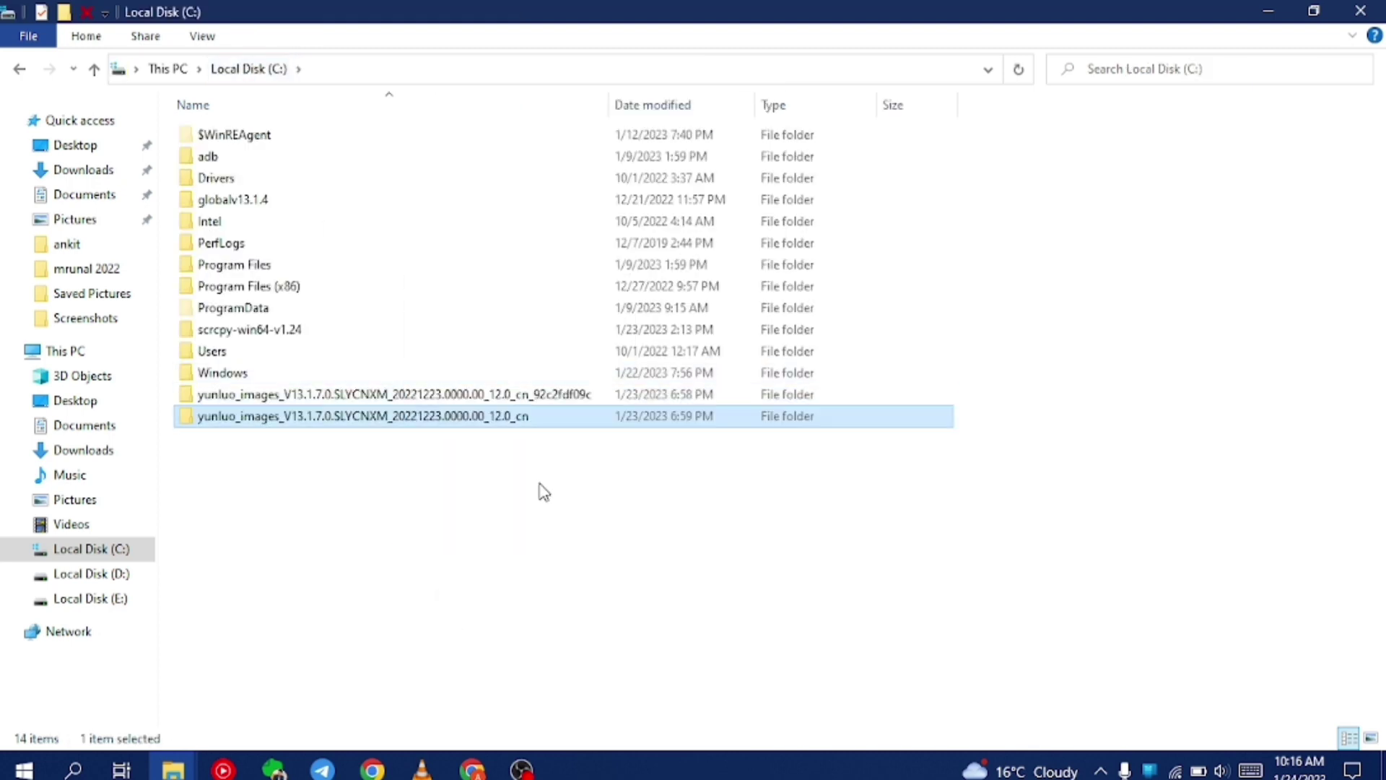
Step: Permanently delete the old outer folder ending 92c2fdf09c and check the moved ROM folder's files
left_click(521, 397)
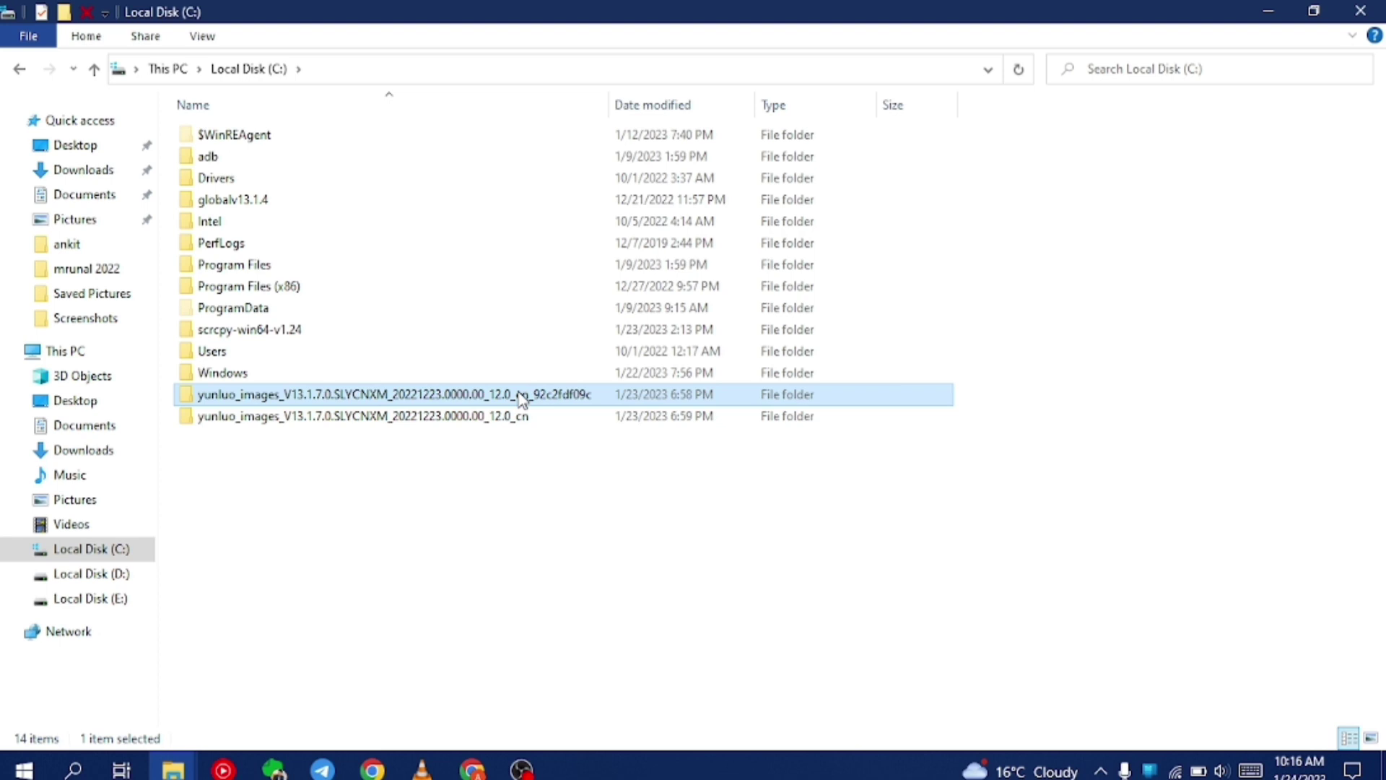
key("shift+Delete")
key("Return")
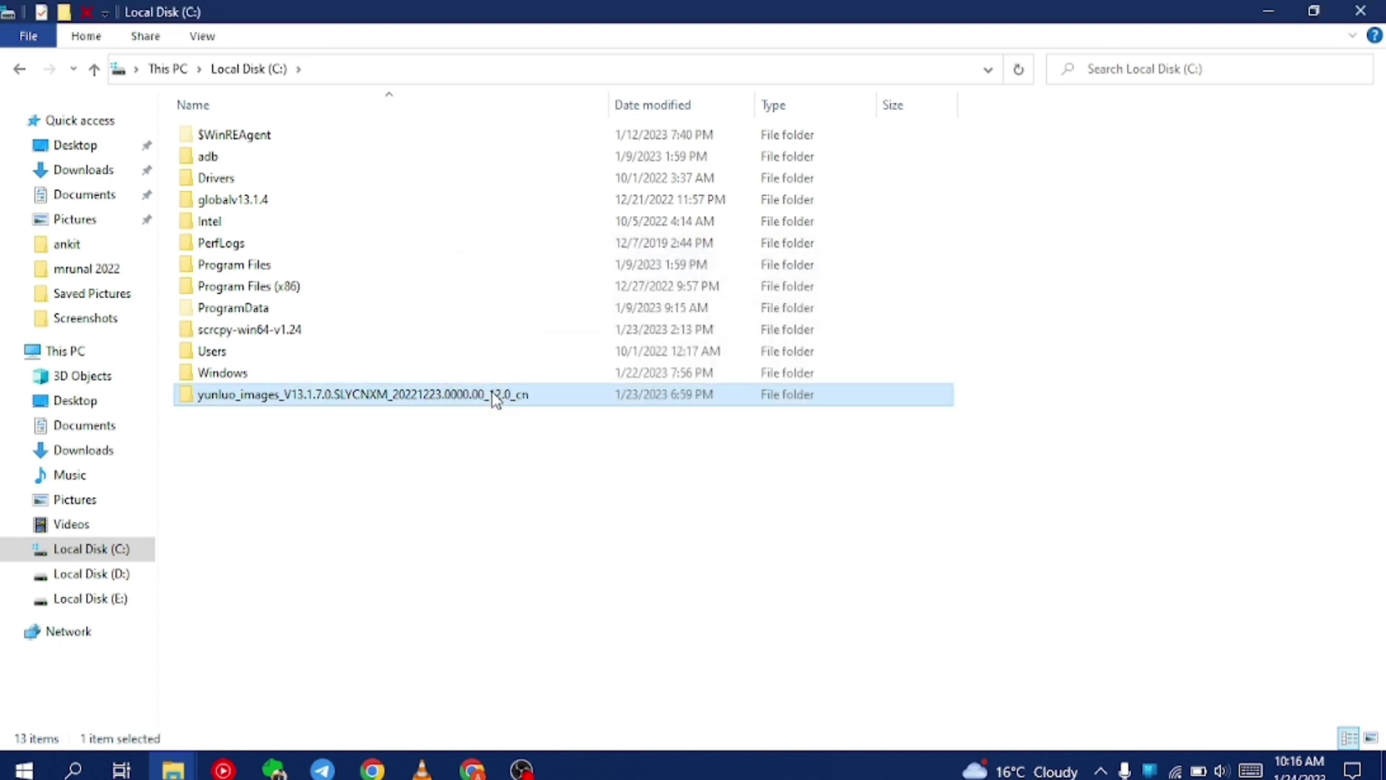
double_click(495, 395)
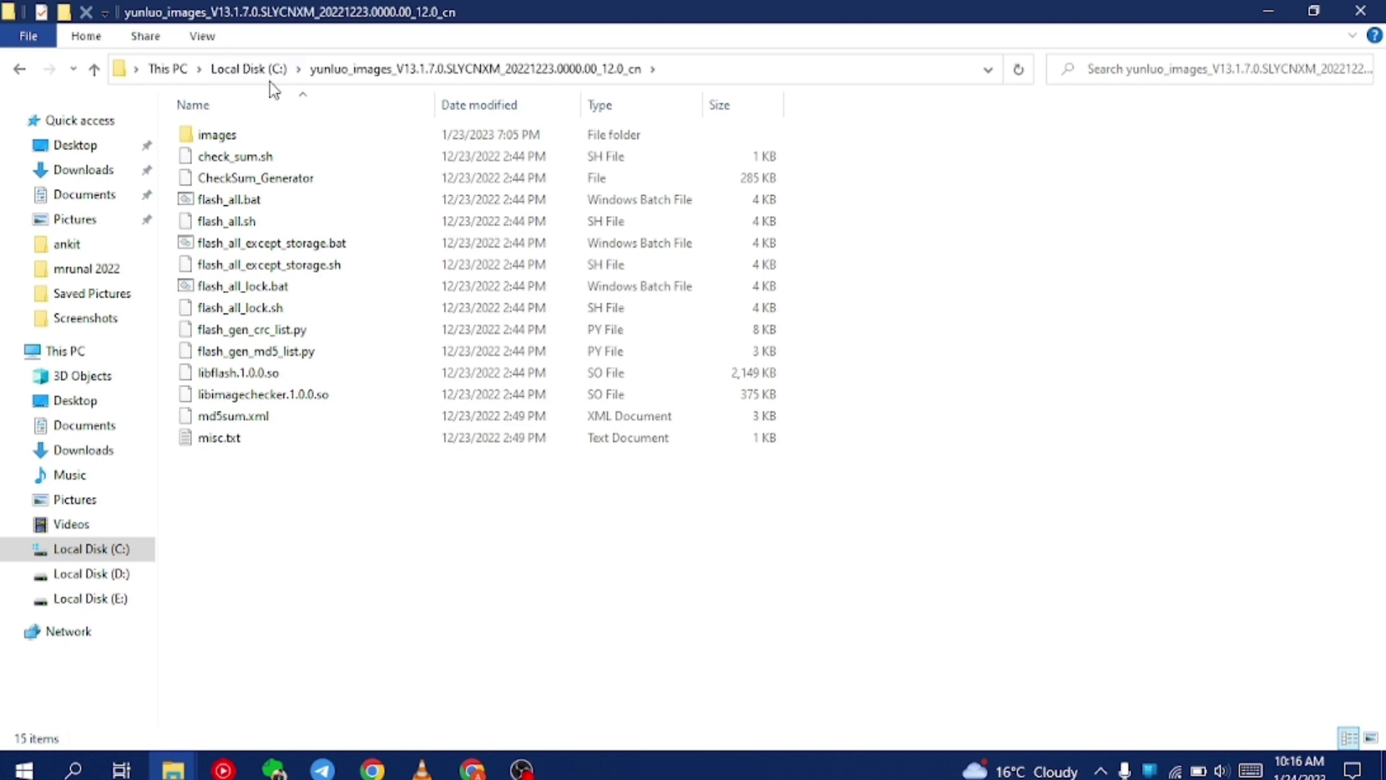
left_click(264, 71)
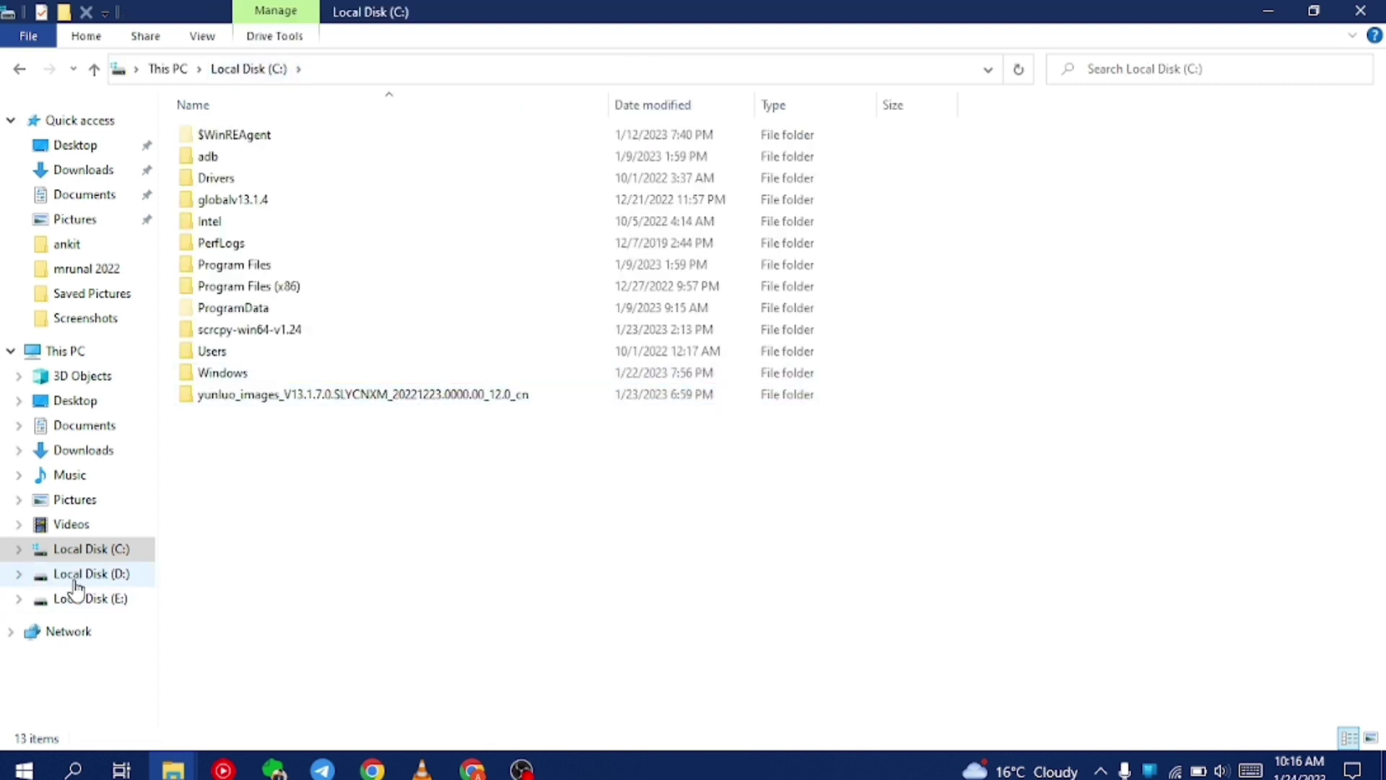
Step: Launch XiaoMiFlash.exe from E:\ankit\mi\MiFlash20220507
left_click(92, 599)
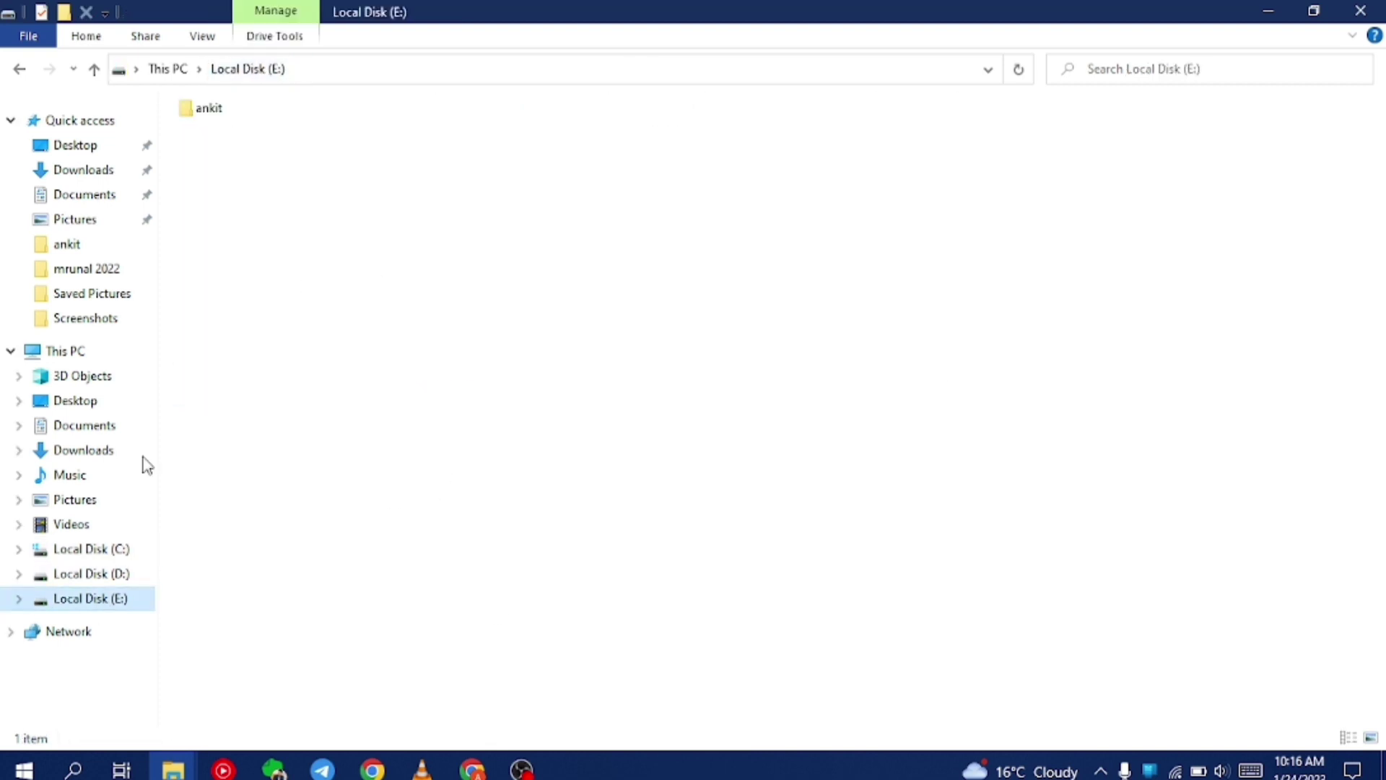
double_click(247, 110)
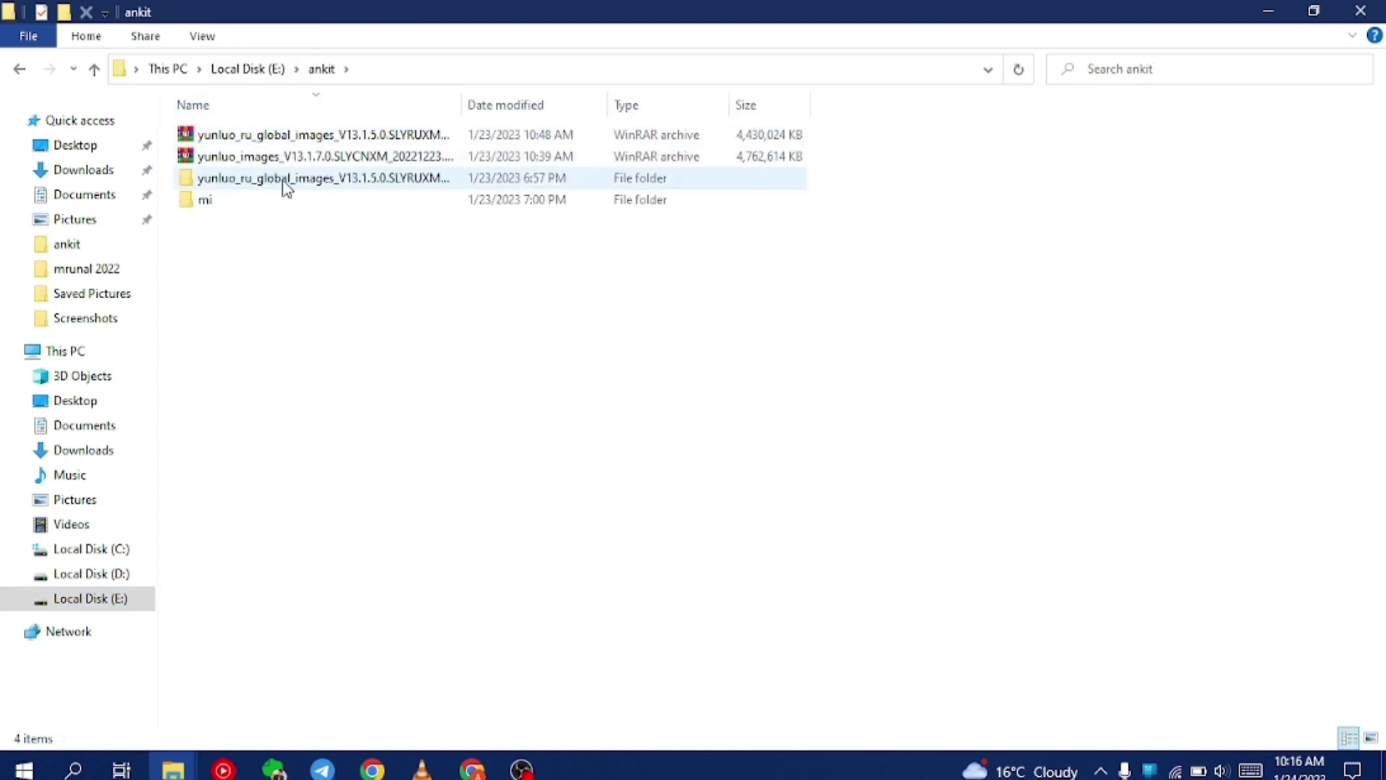
double_click(252, 208)
double_click(604, 11)
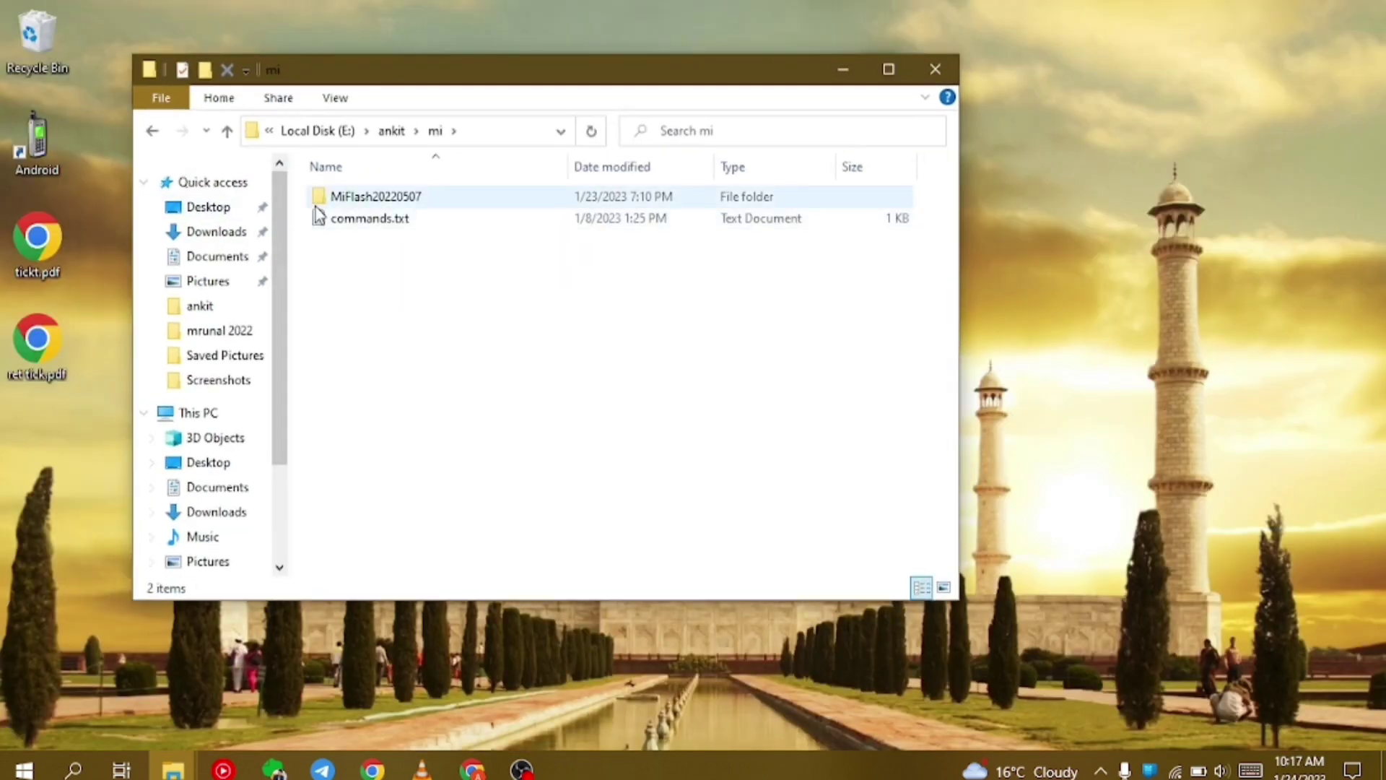
double_click(604, 75)
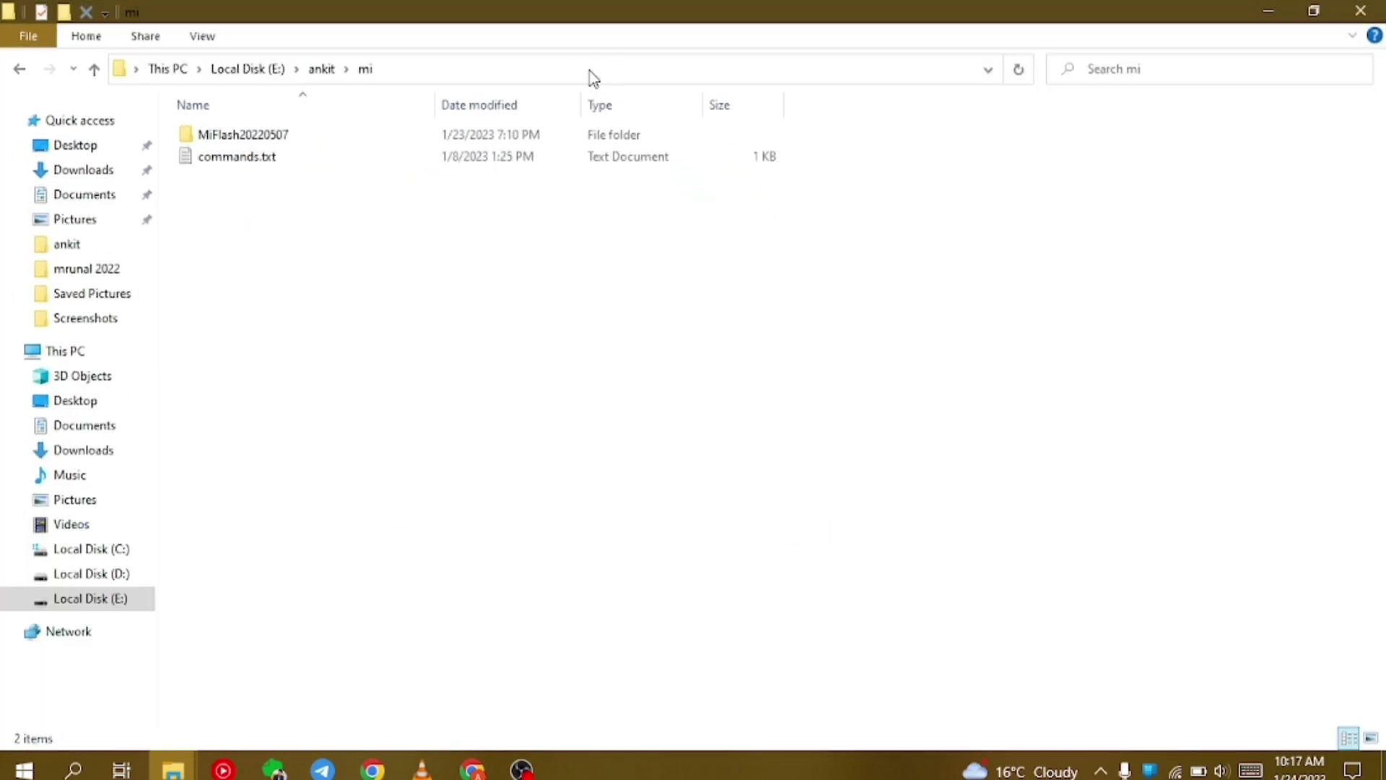
double_click(287, 145)
scroll(412, 318, "down", 13)
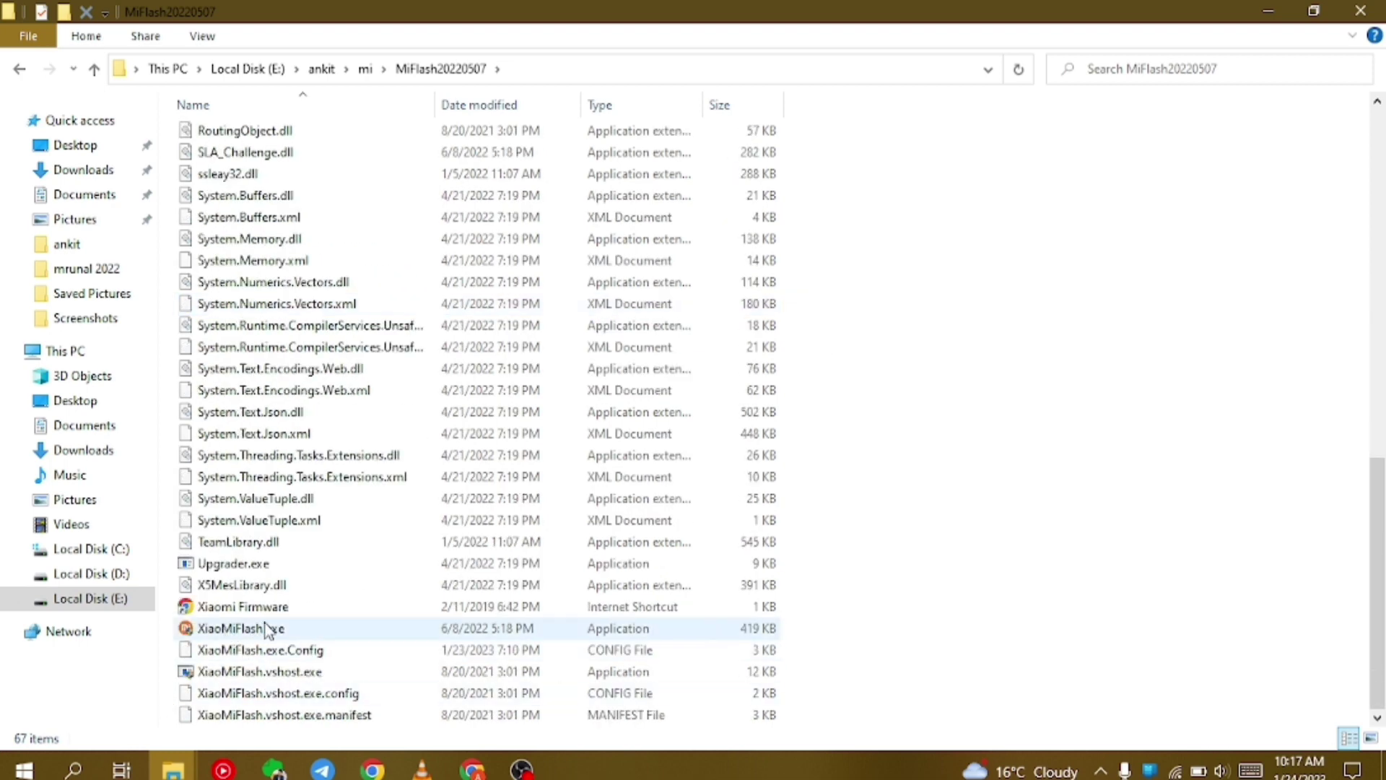
double_click(293, 636)
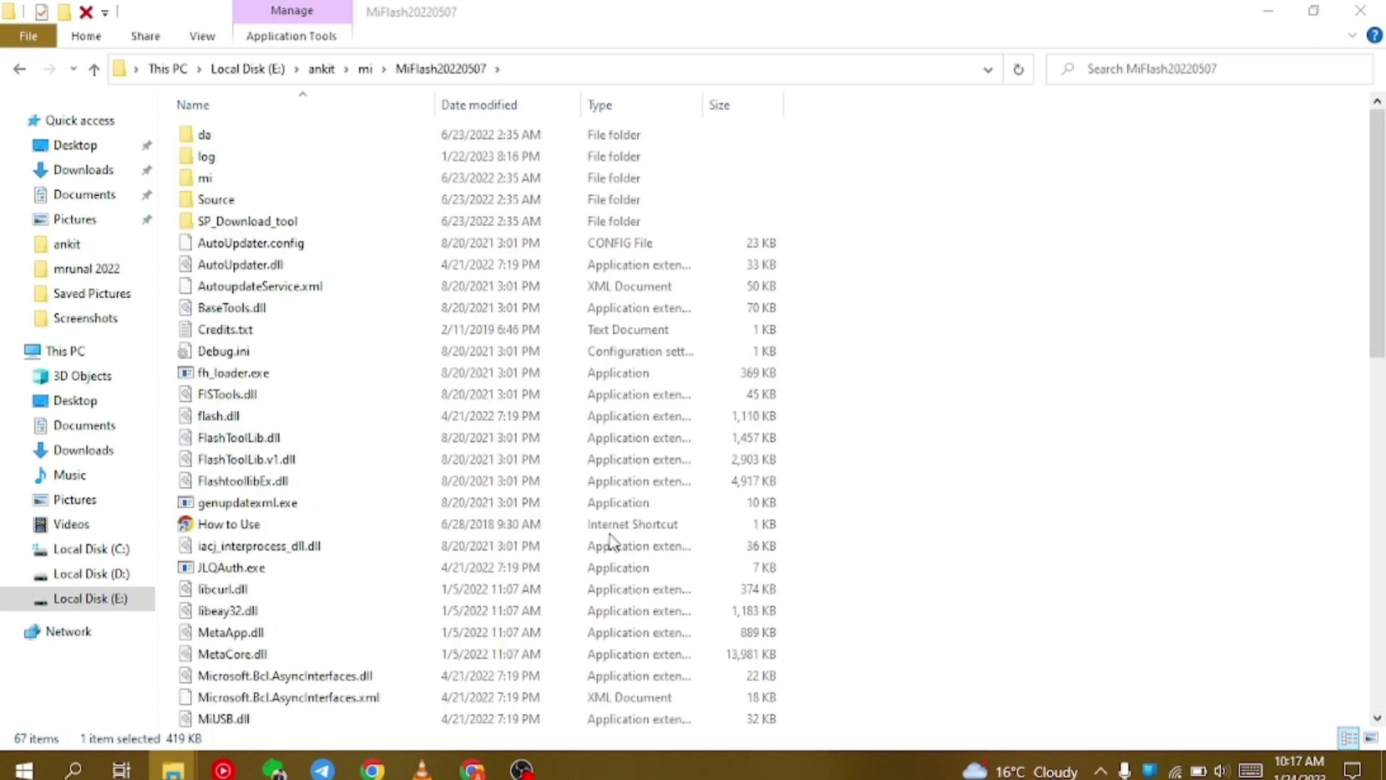
Step: Copy the full path of the C: yunluo_images ROM folder, then minimize Explorer to show MiFlash
scroll(617, 543, "up", 13)
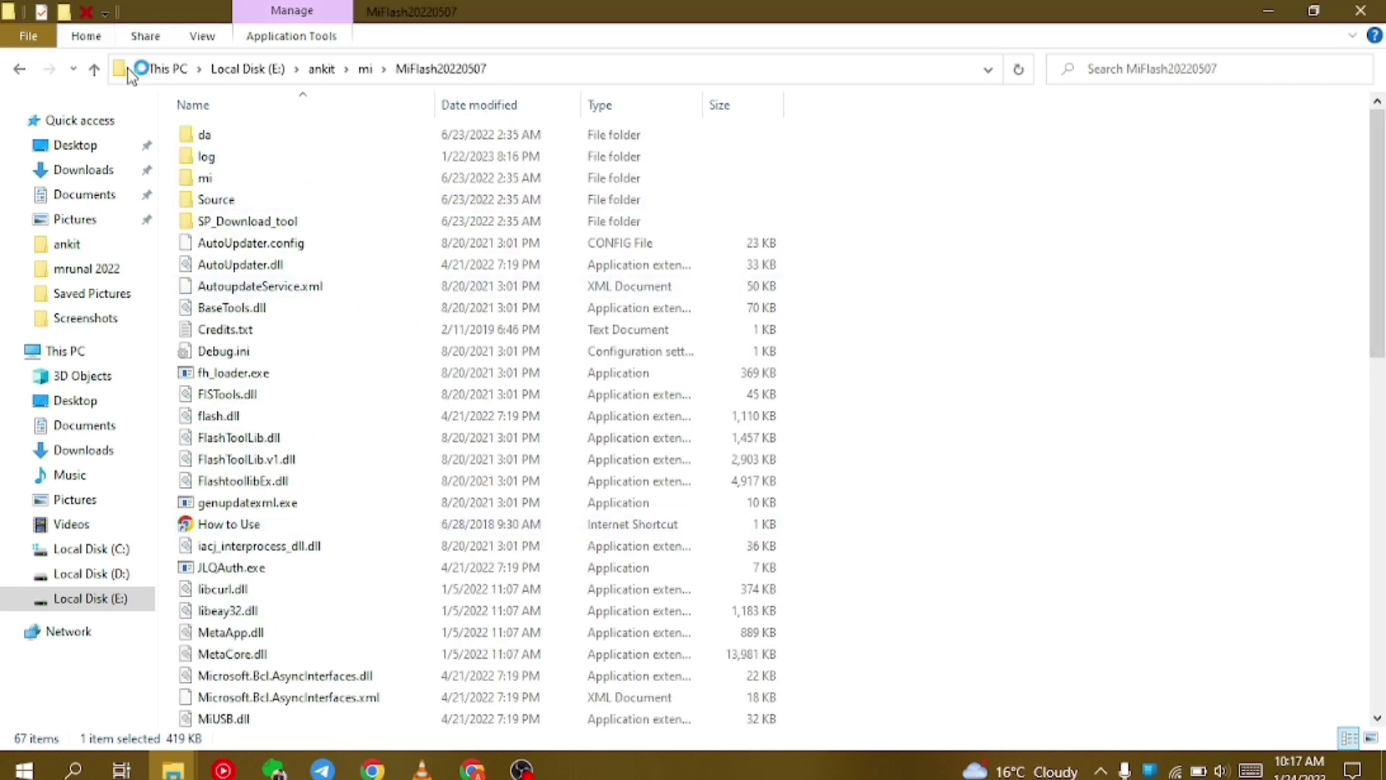
left_click(173, 70)
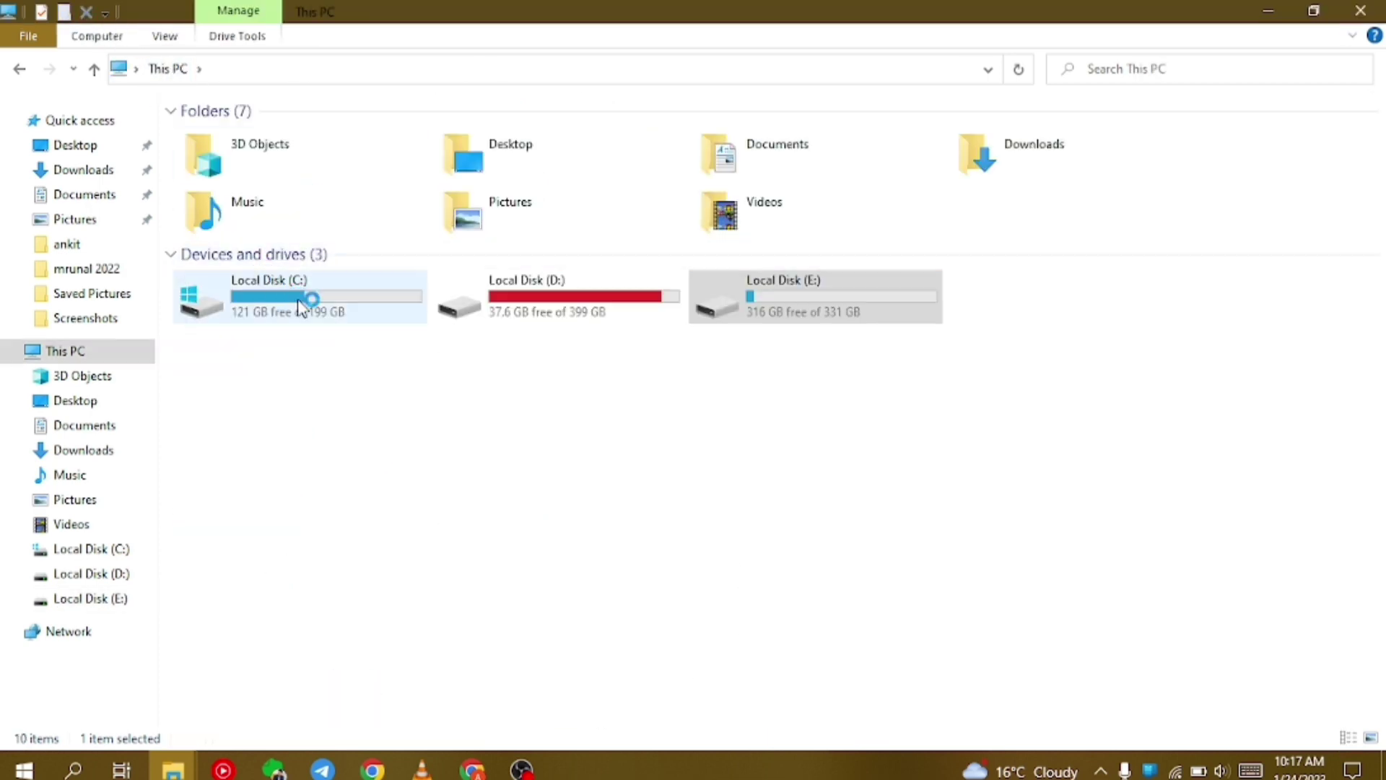
double_click(303, 303)
double_click(394, 395)
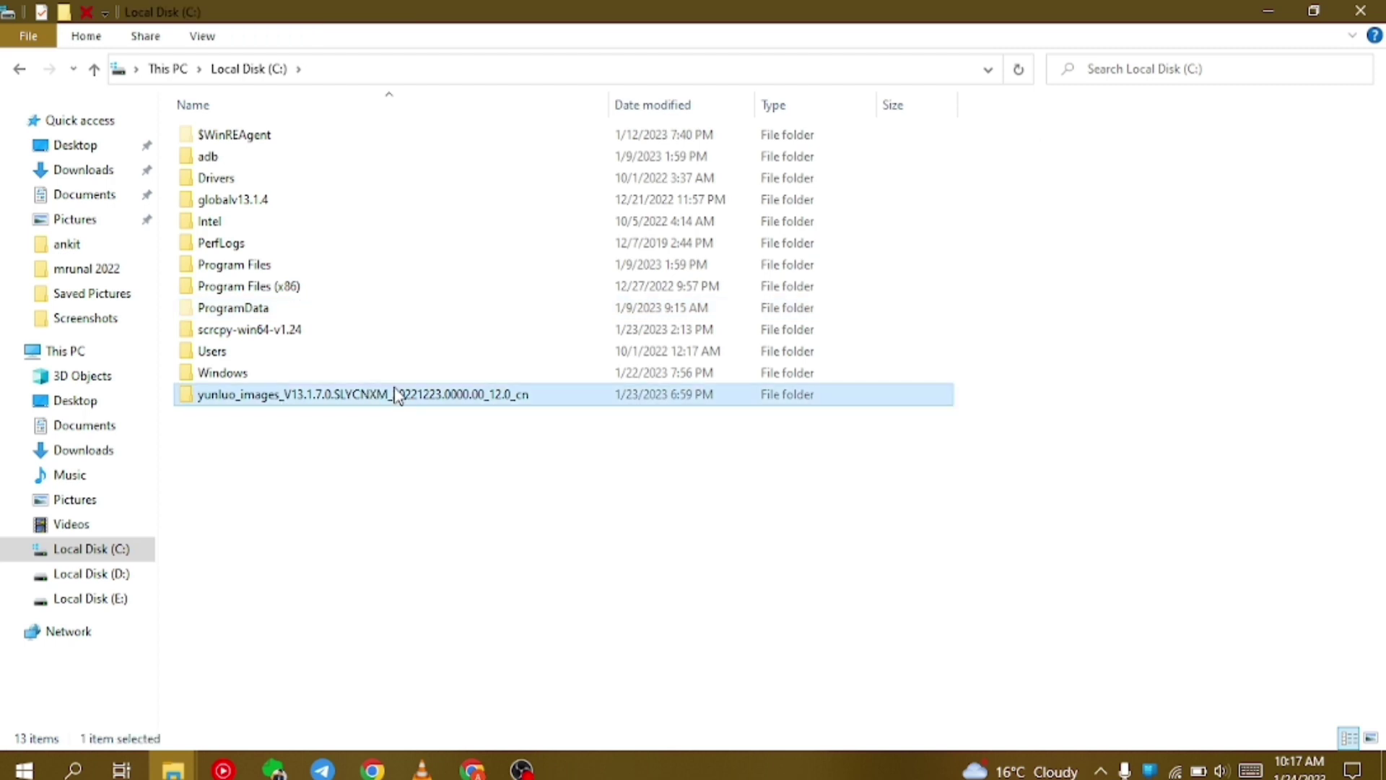
left_click(704, 69)
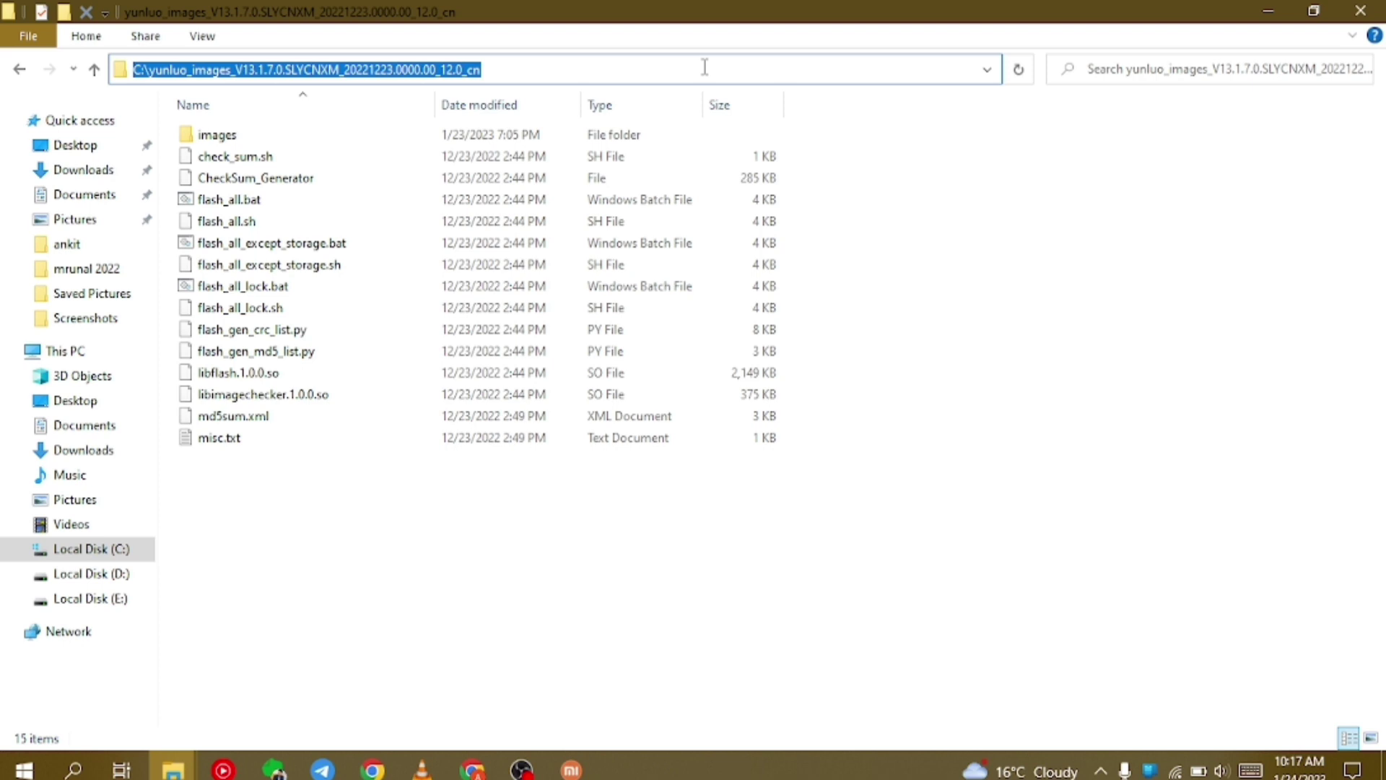
left_click(704, 67)
left_click(1080, 159)
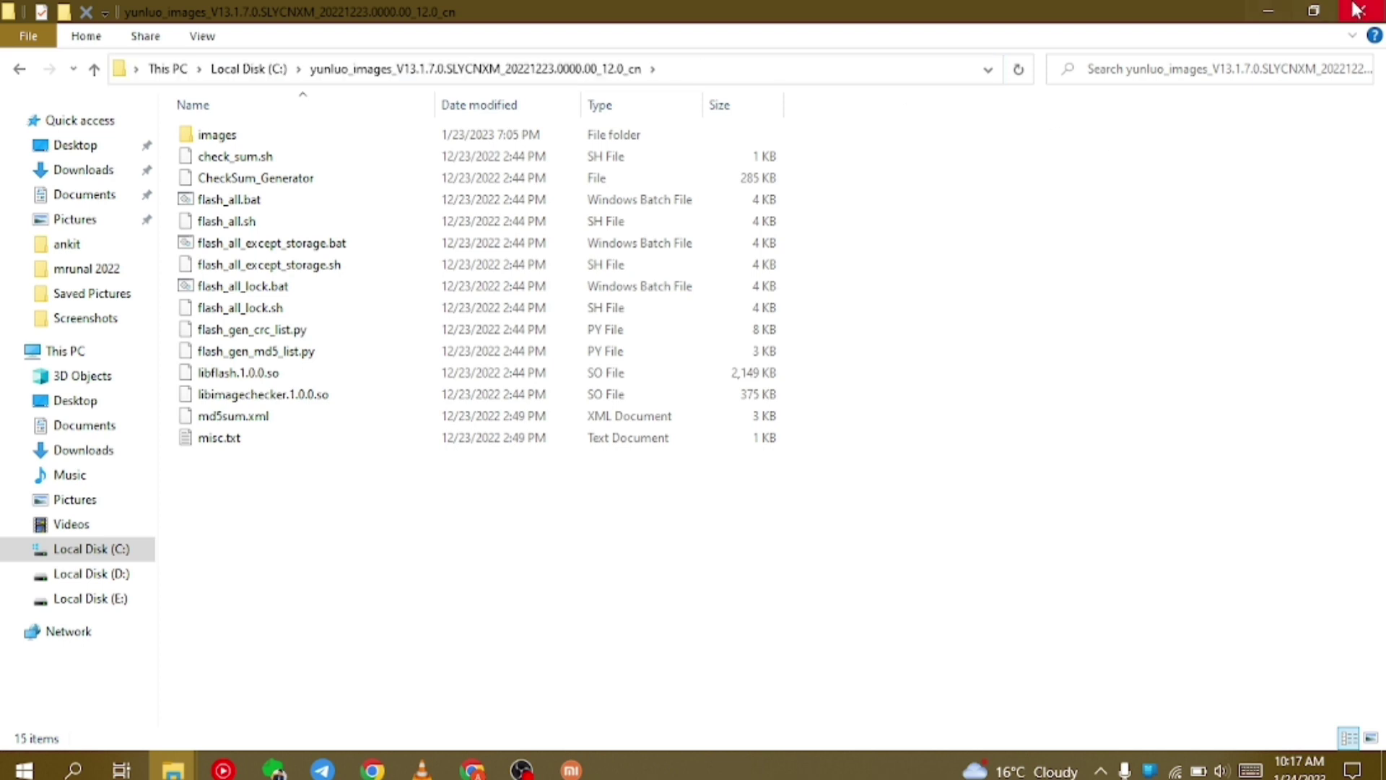
left_click(1278, 10)
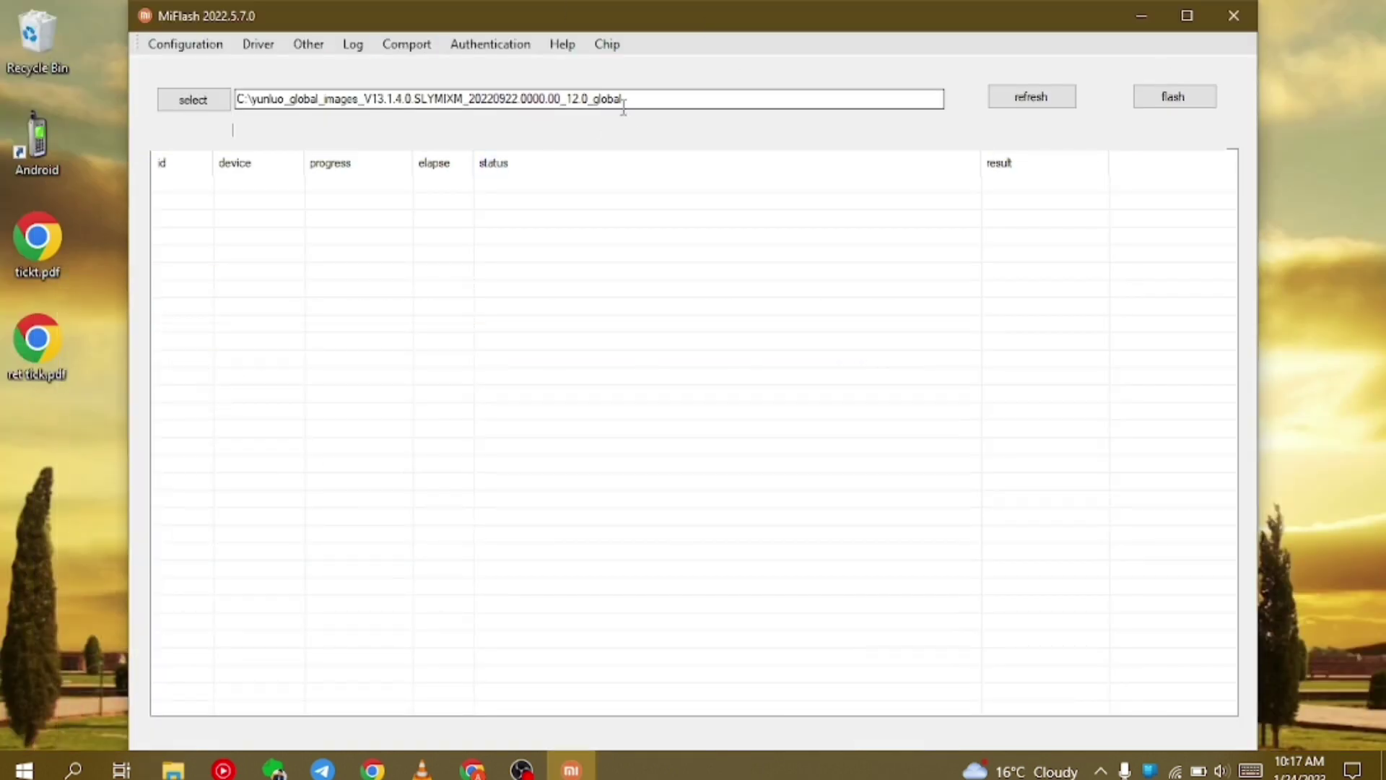
Step: Replace the old global V13.1.4.0 path with the pasted C:\yunluo_images_V13.1.7.0.SLYCNXM_20221223.0000.00_12.0_cn path
left_click(670, 98)
left_click_drag(670, 98, 231, 109)
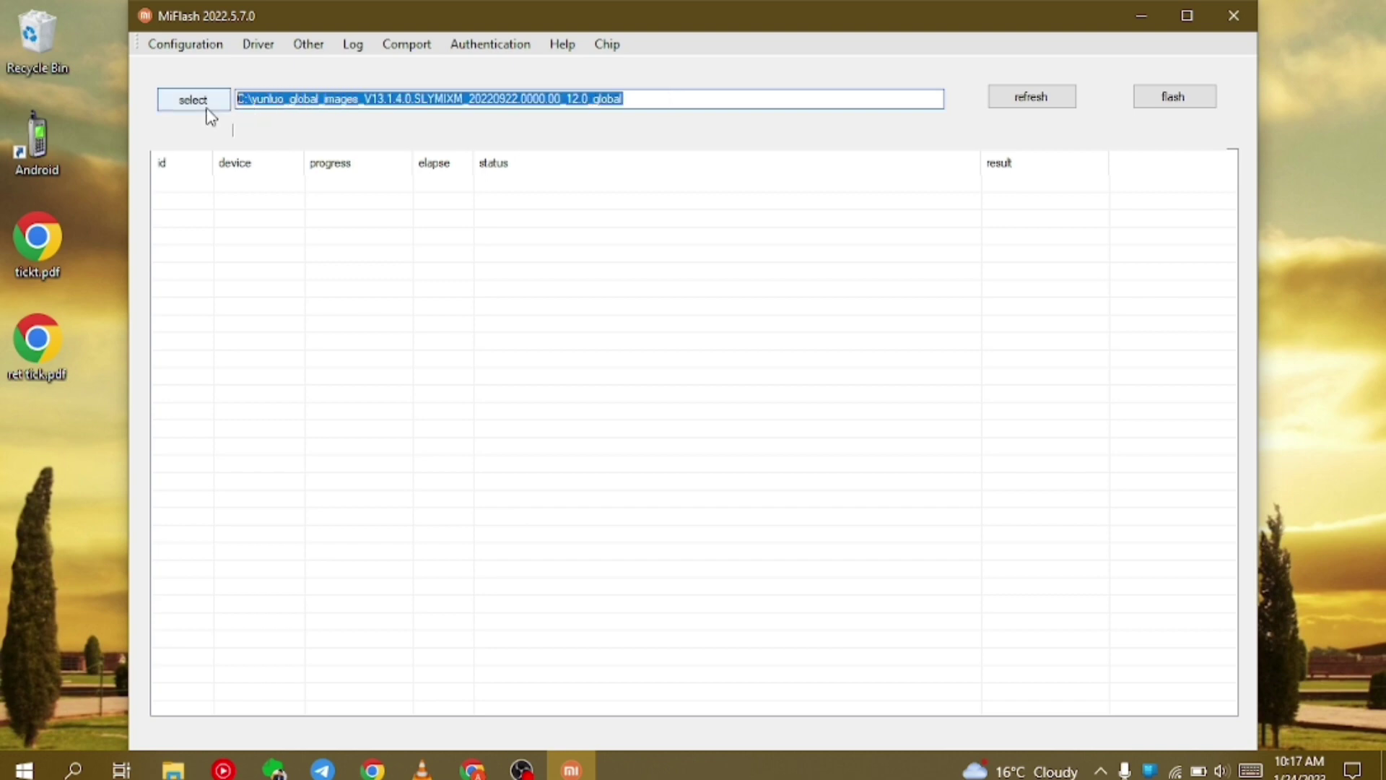
key("ctrl+v")
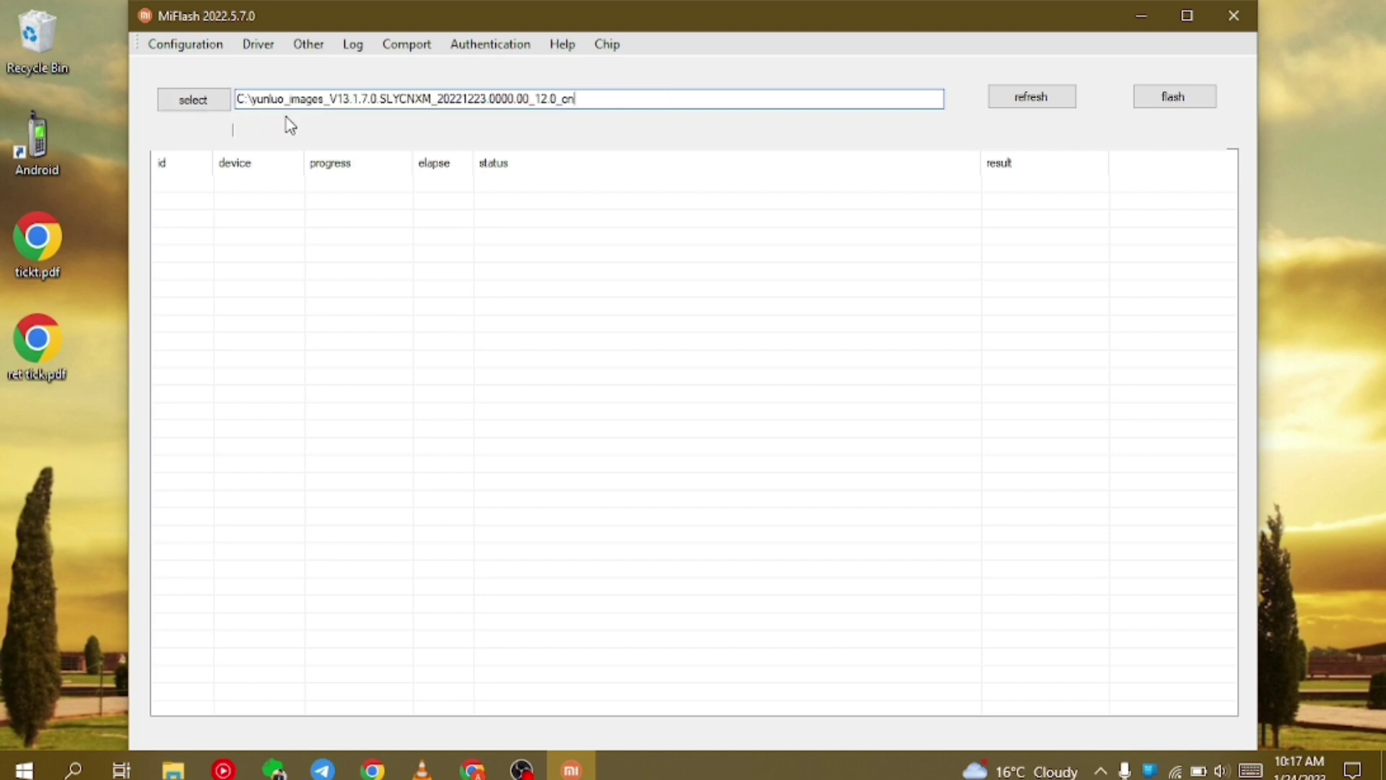